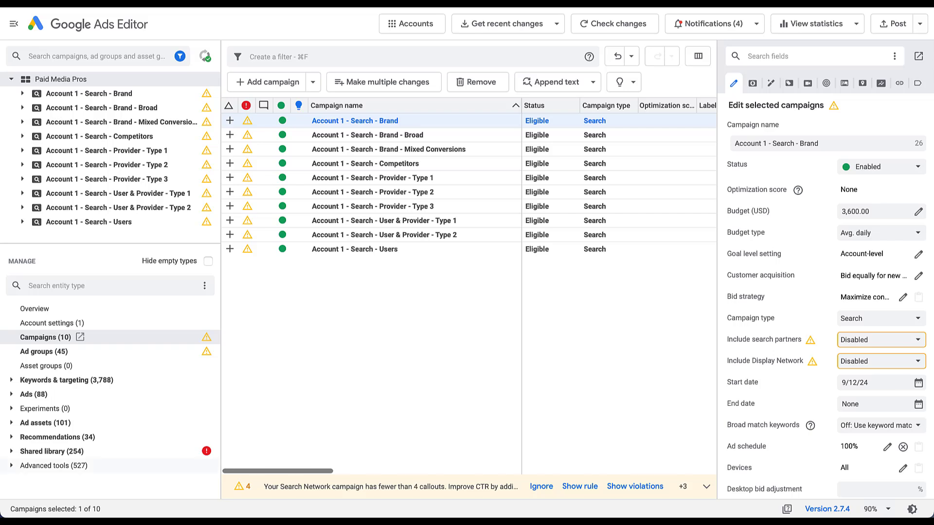
Step: Expand the Shared library to review the entity types it holds, then collapse it again
left_click(137, 451)
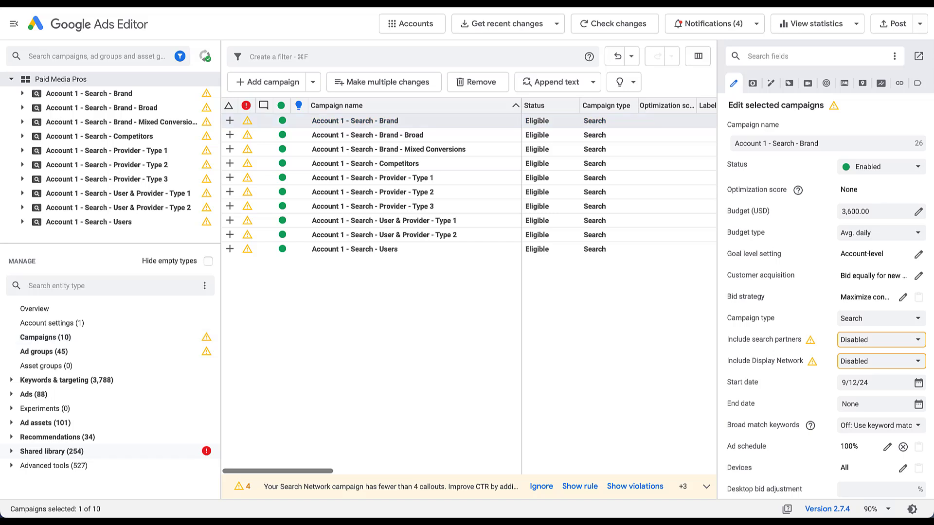
scroll(137, 452, "down", 3)
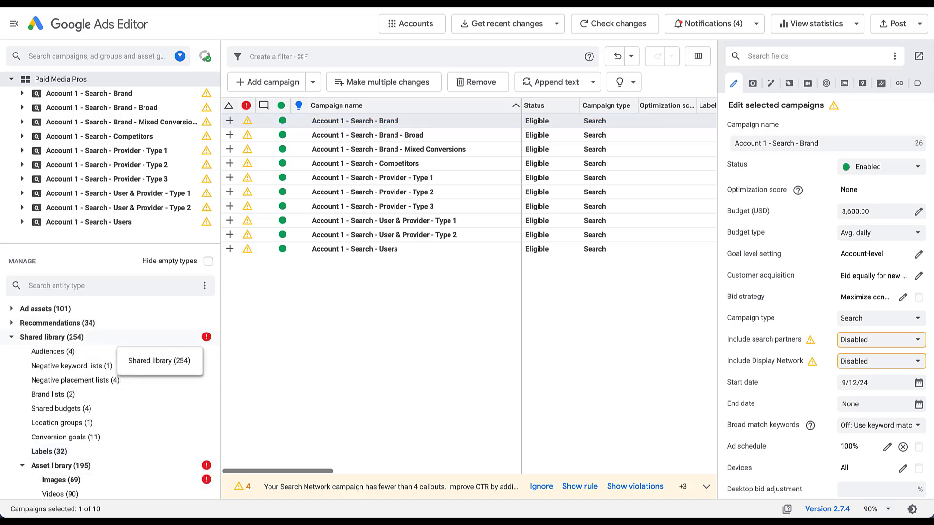
left_click(116, 337)
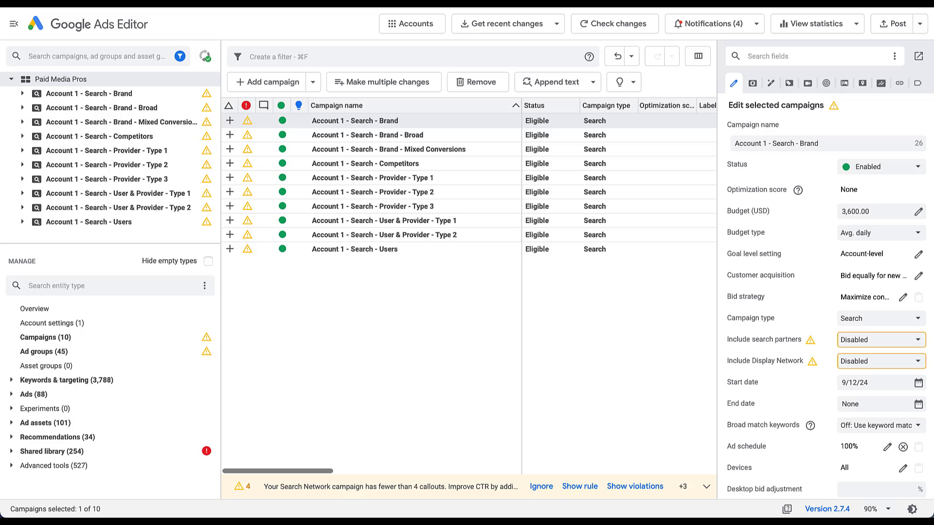
Step: Highlight the three brand campaigns, then open the Account 1 - Search - Brand campaign and expand its Keywords & targeting categories
left_click(388, 149, "shift")
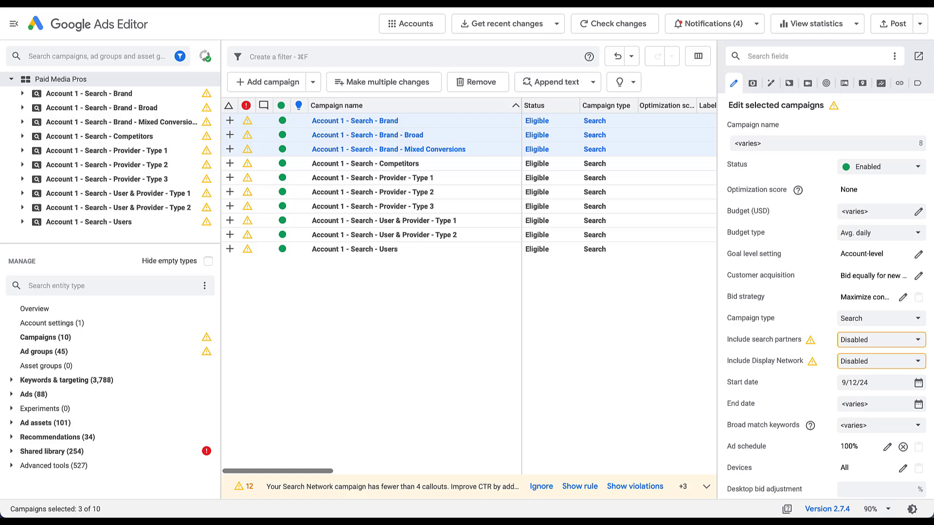
left_click(89, 93)
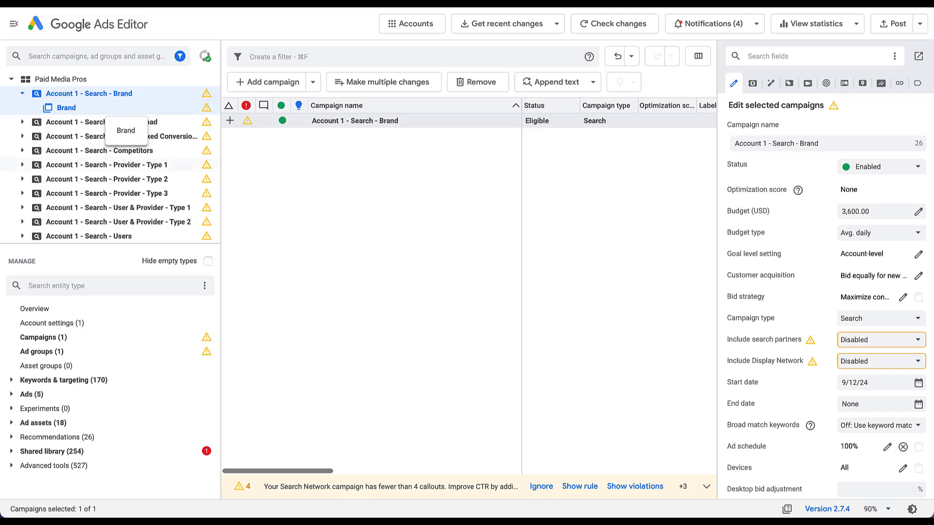
left_click(63, 380)
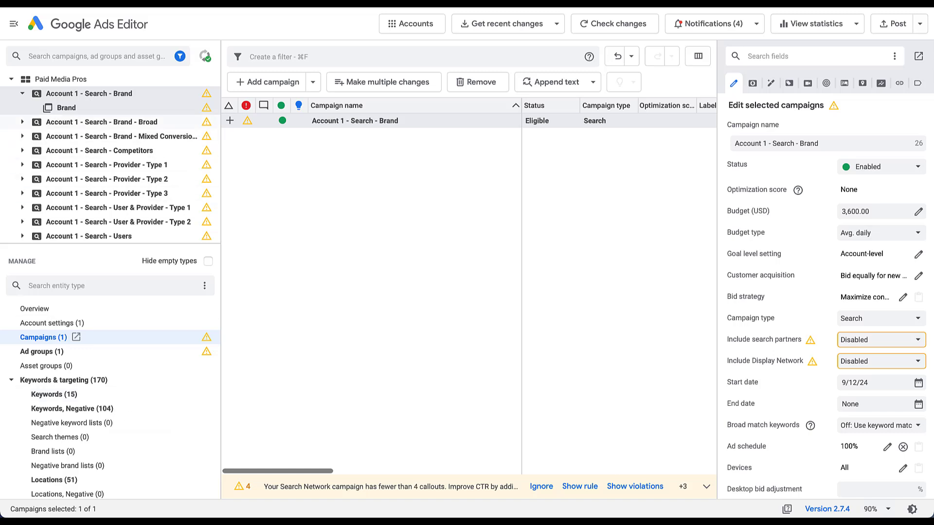
Step: Review the Brand - Broad and Brand - Mixed Conversions campaigns with their ad groups, widening the campaign tree to fit the full names
left_click(66, 122)
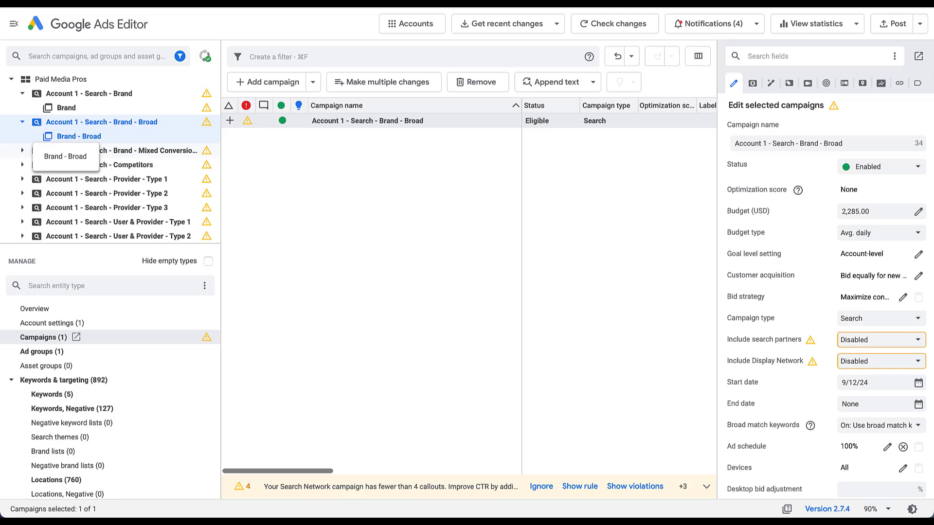
left_click(22, 151)
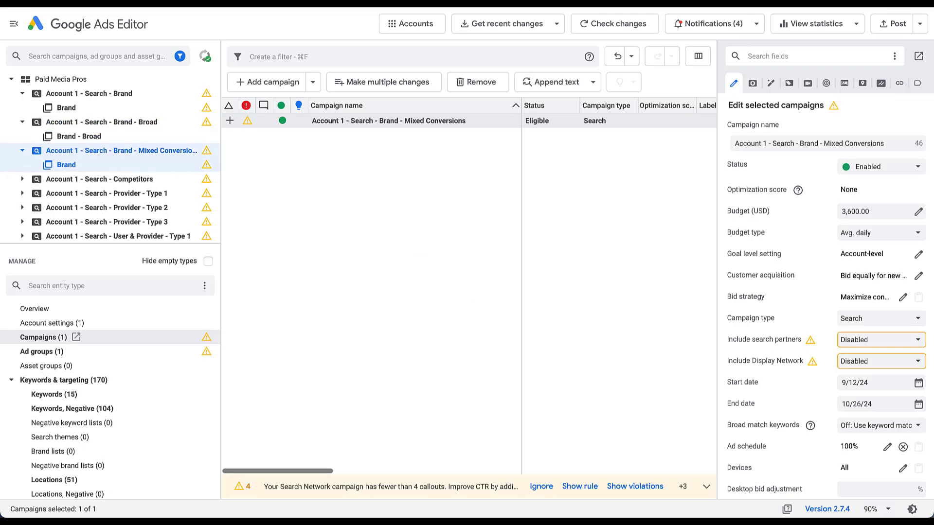
left_click_drag(221, 170, 236, 170)
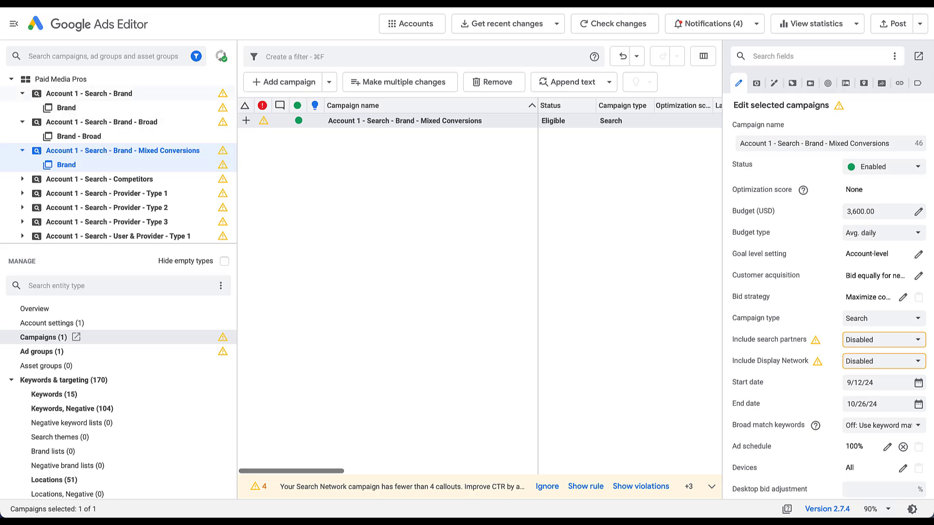
left_click(148, 92, "super")
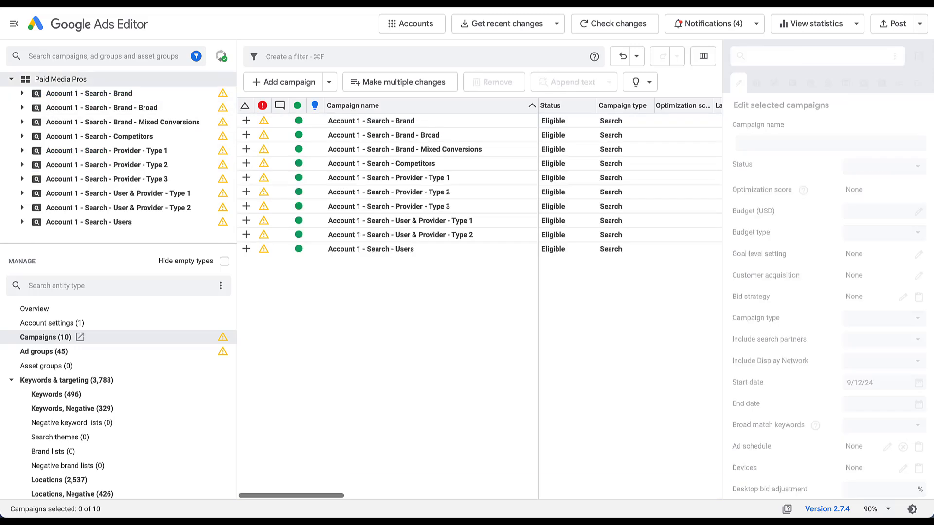
Step: Review the Account 1 - Search - Competitors campaign and compare its ad groups Competitor 1 and Competitor 2
left_click(381, 164)
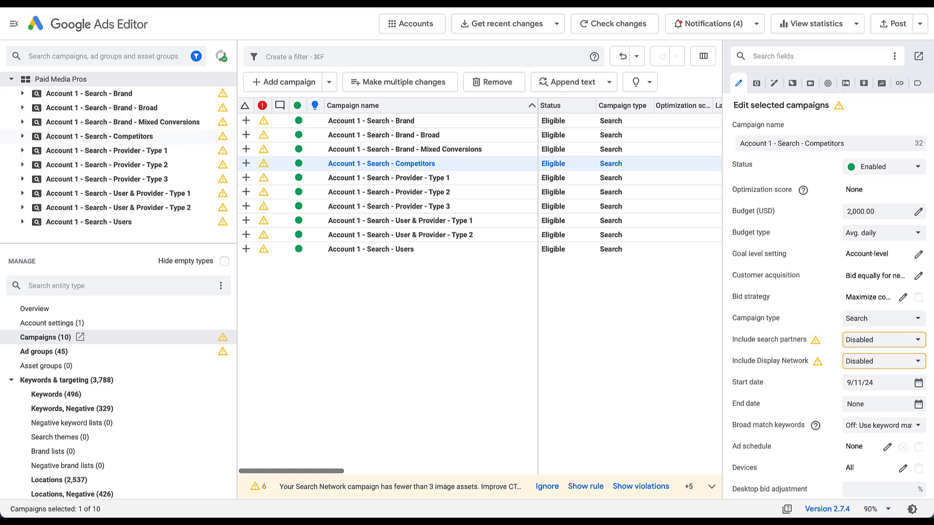
left_click(99, 136)
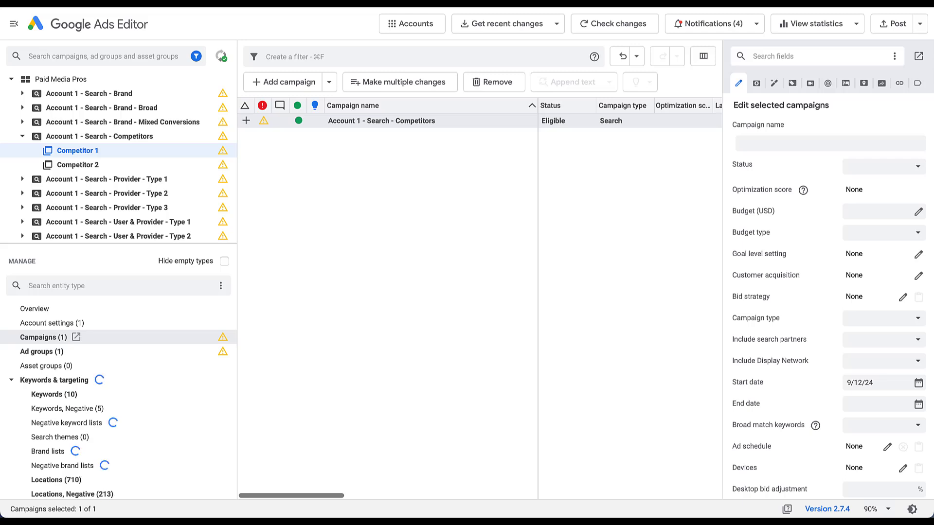
left_click(78, 165)
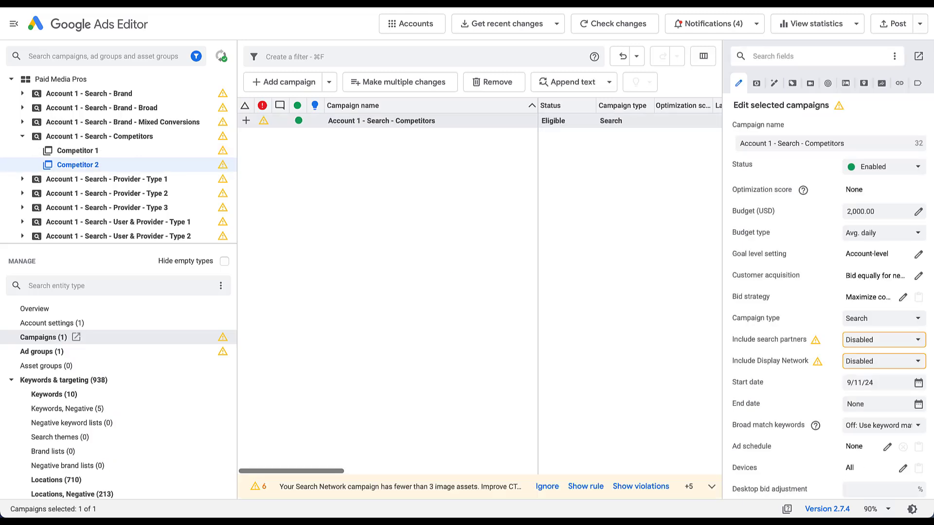
left_click(99, 137)
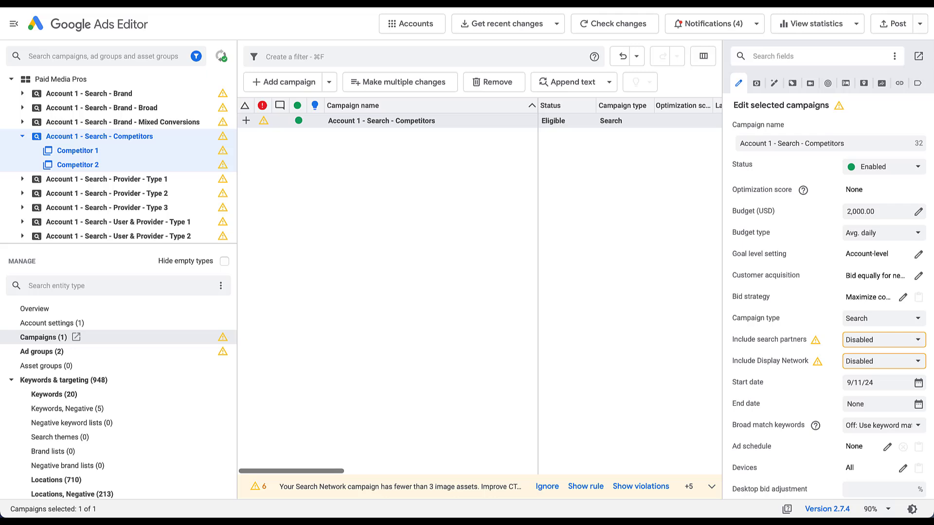
left_click(77, 151)
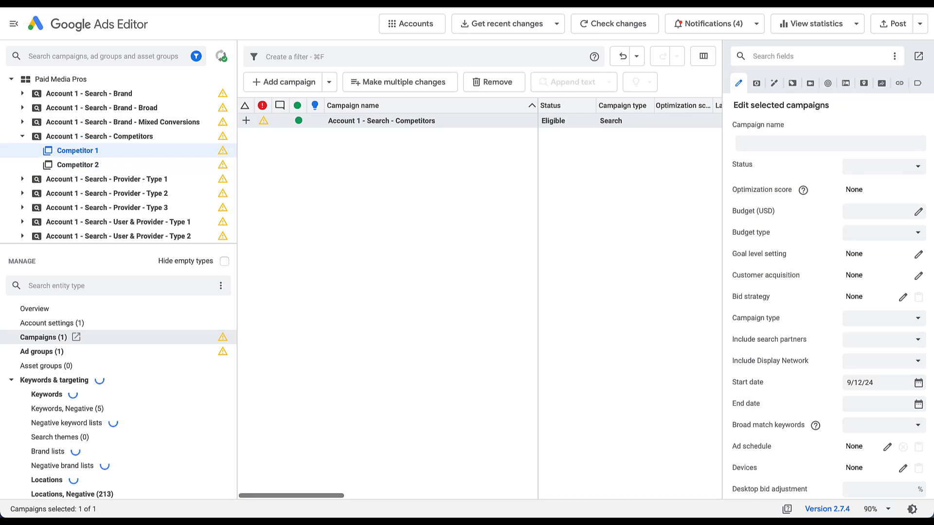
left_click(78, 165)
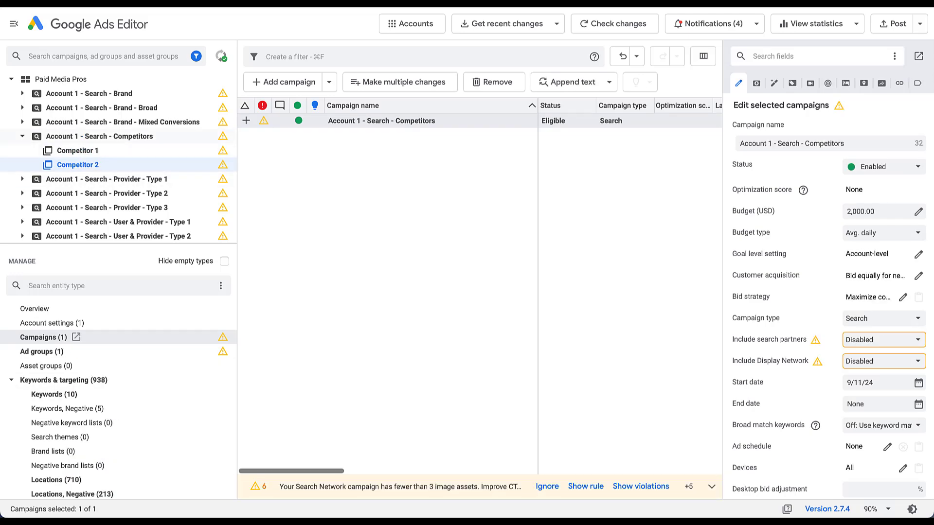
left_click(99, 136)
Step: Expand the Provider campaigns in the tree and view Ad Group 1 and Ad Group 2 of Provider - Type 1
left_click(369, 219)
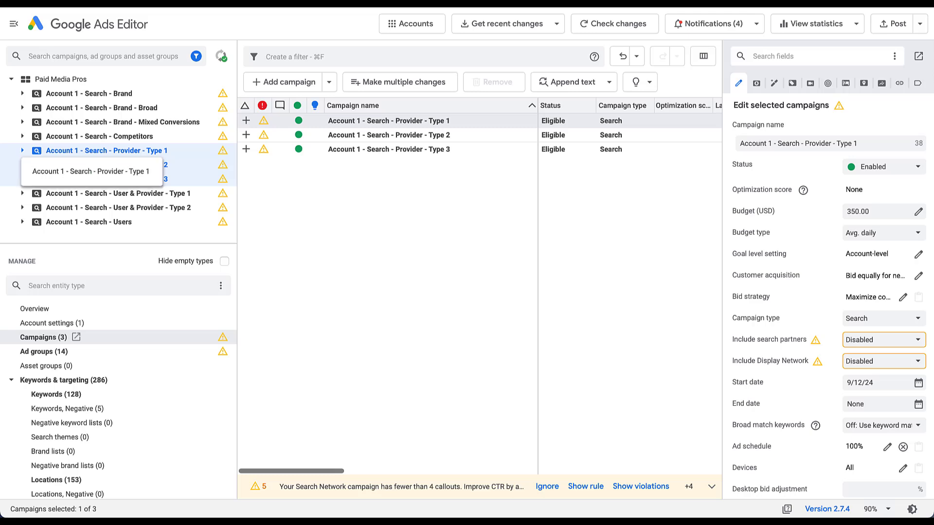
double_click(93, 150)
double_click(93, 193)
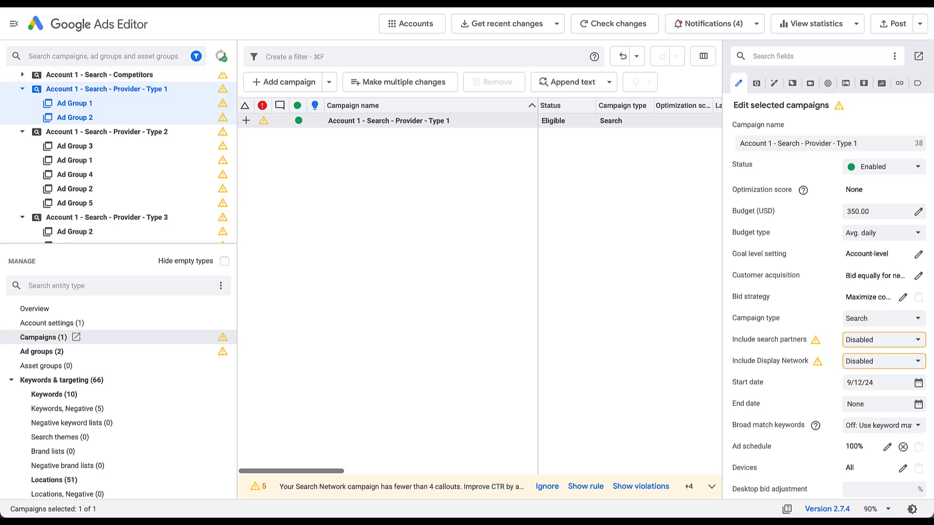
left_click(74, 103)
left_click(74, 118)
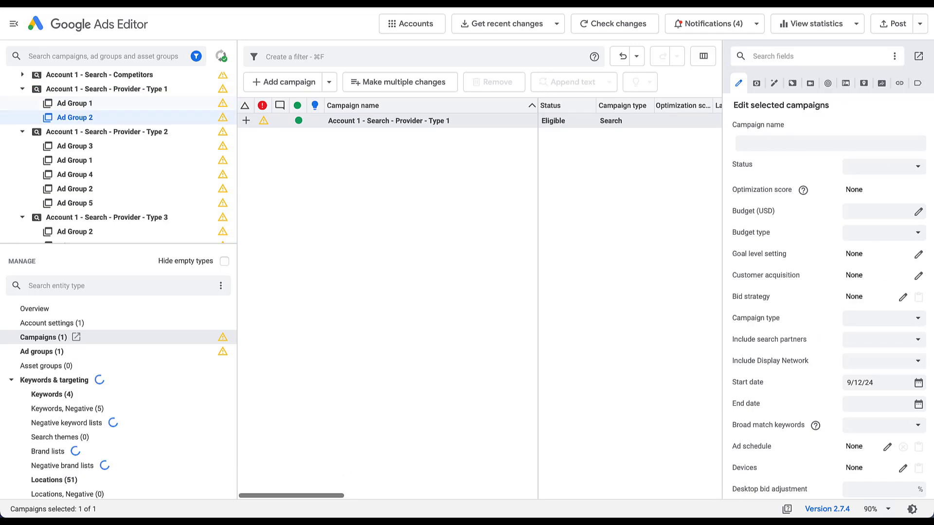
Step: Go through the ad groups of the Provider - Type 2 campaign one by one, from Ad Group 3 to Ad Group 5
scroll(75, 110, "down", 2)
scroll(118, 157, "down", 1)
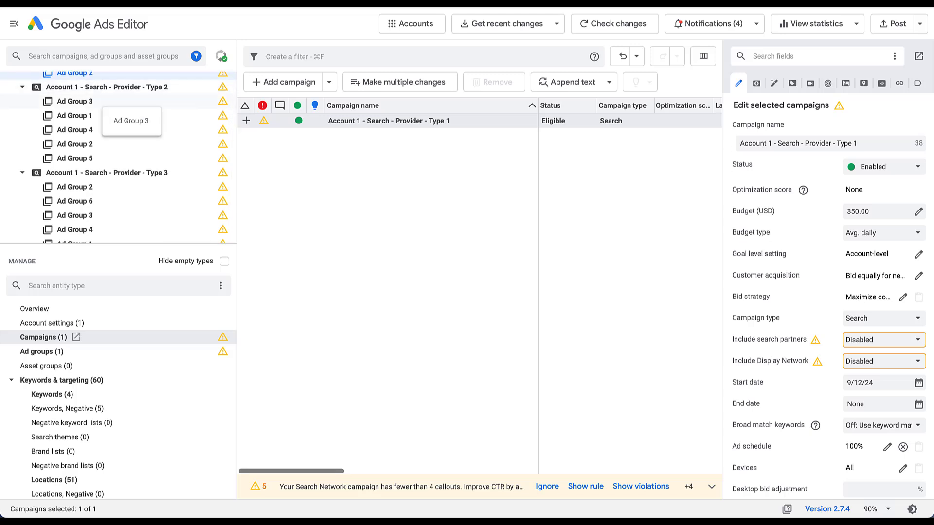
left_click(97, 101)
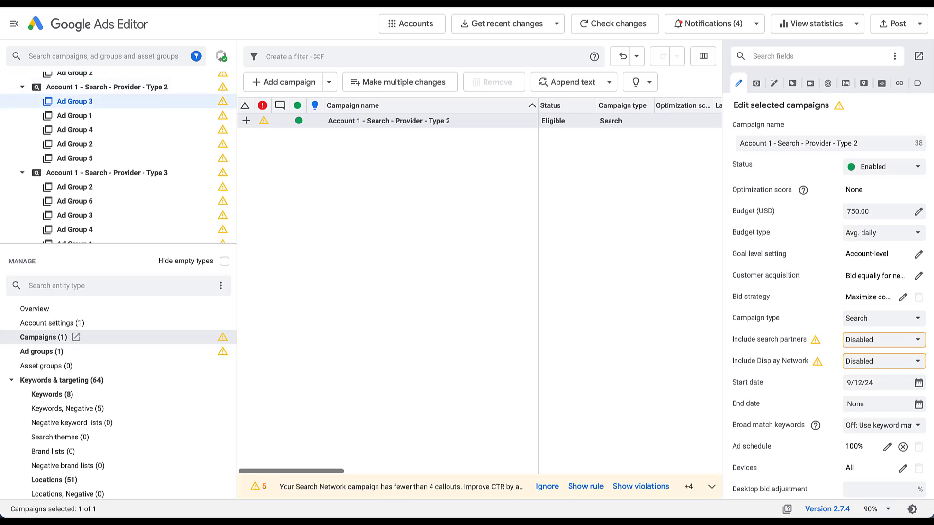
key("Down")
key("Down")
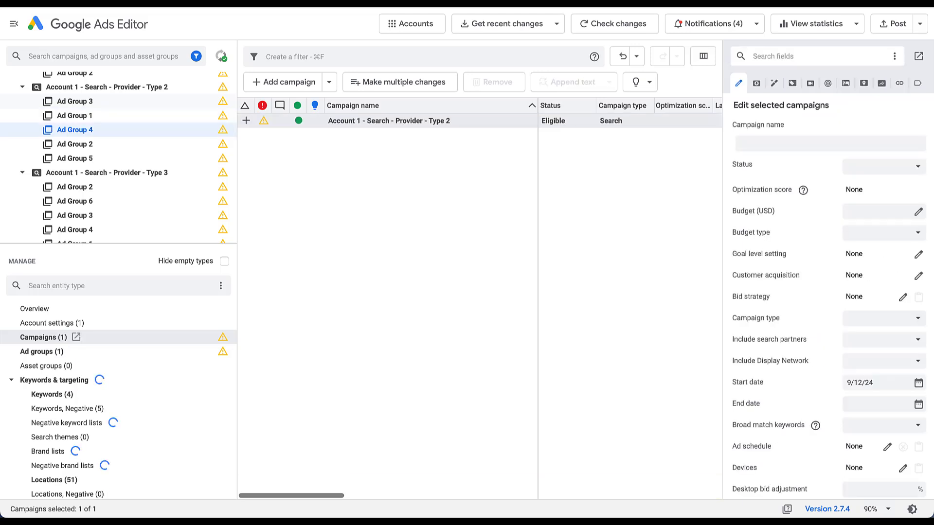
key("Down")
key("Down")
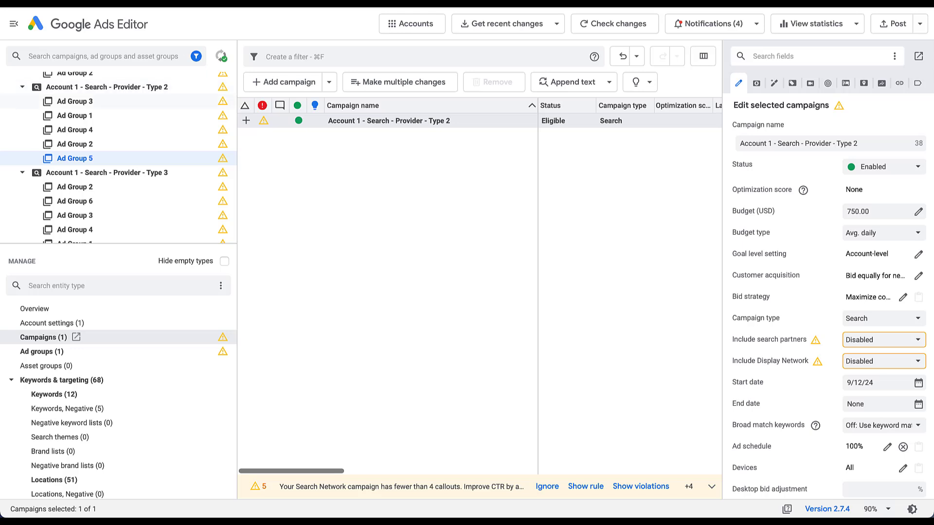
Step: Go through the ad groups of the Provider - Type 3 campaign from Ad Group 5 up to Ad Group 2, then return to Ad Group 4
scroll(119, 156, "up", 2)
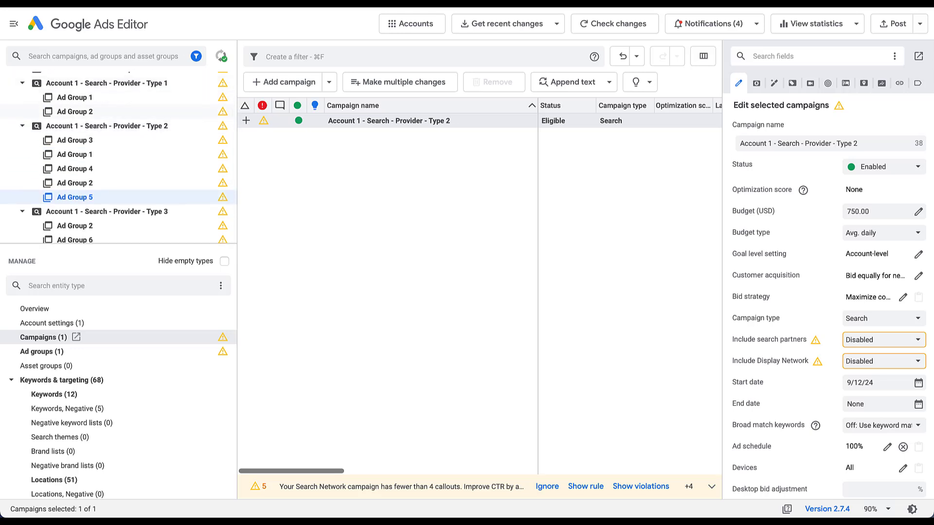
scroll(118, 159, "down", 5)
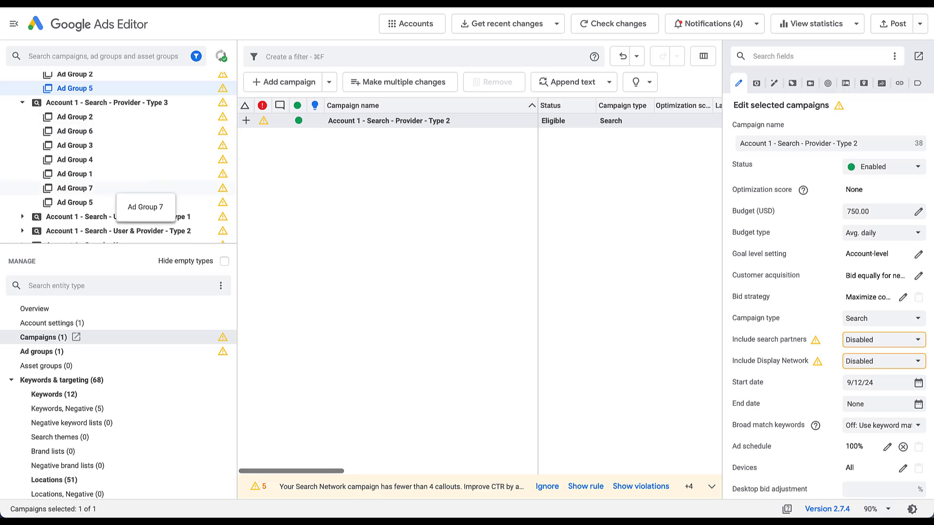
left_click(92, 202)
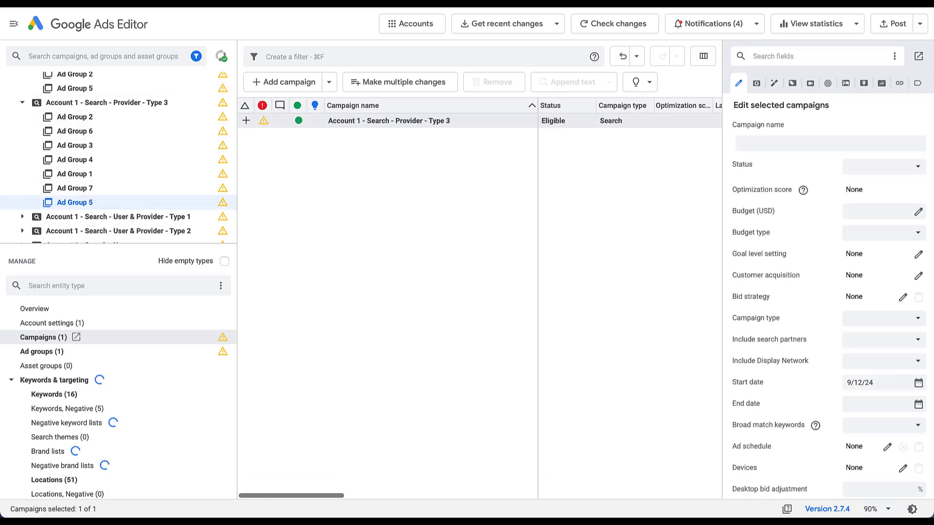
key("Up")
key("Up")
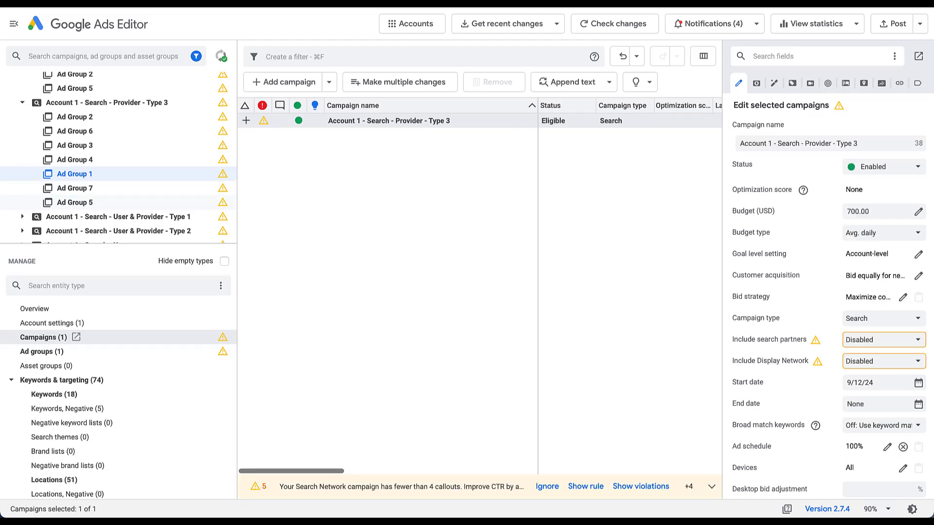
key("Up")
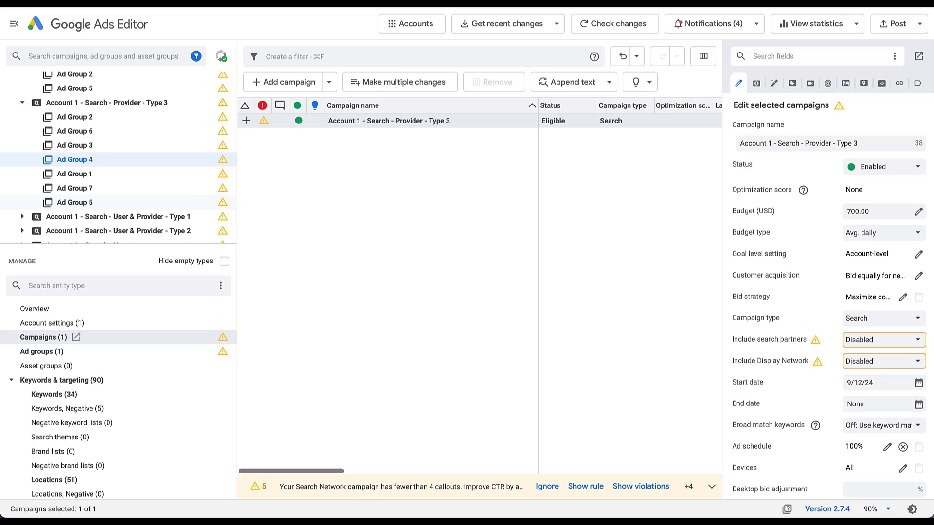
key("Up")
key("Up")
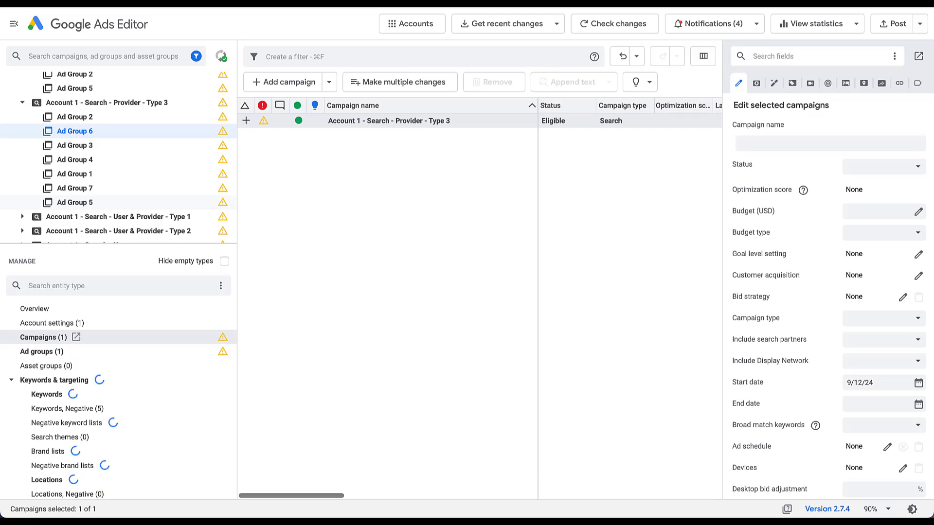
key("Up")
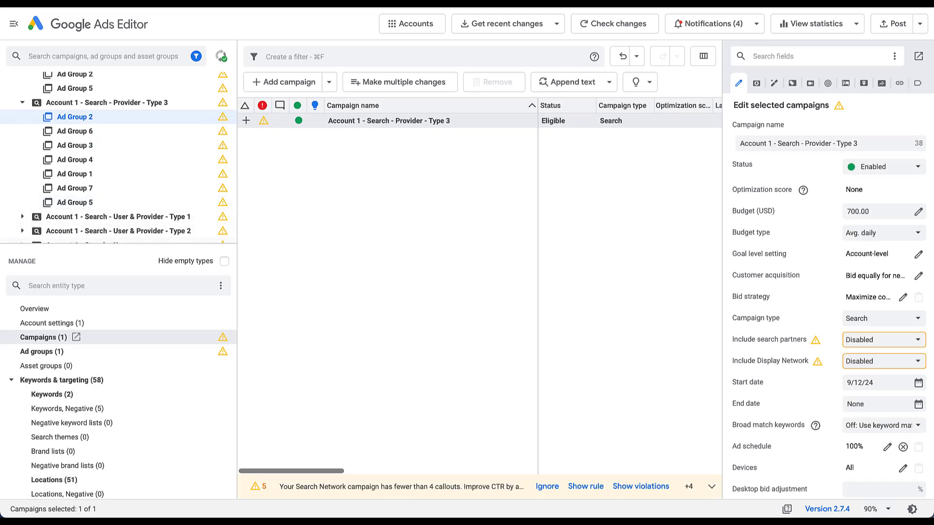
left_click(75, 160)
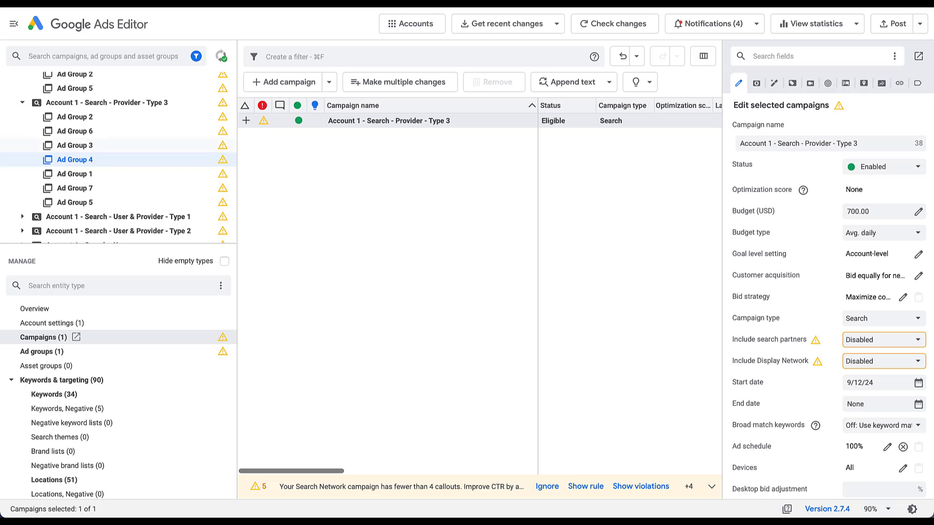
Step: Expand the Users and User & Provider - Type 2 campaigns to review their ad groups, and view Ad Group 1 of User & Provider - Type 2
scroll(118, 157, "down", 1)
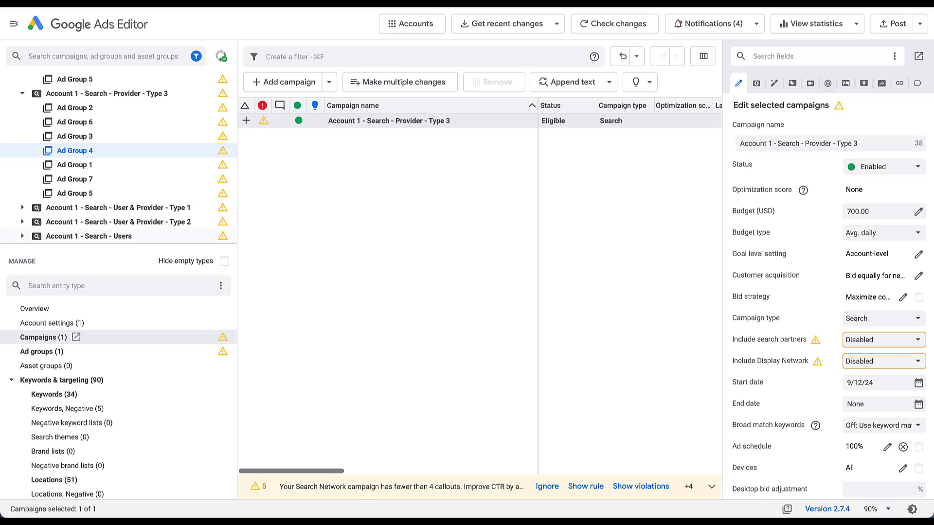
double_click(88, 236)
scroll(88, 236, "down", 4)
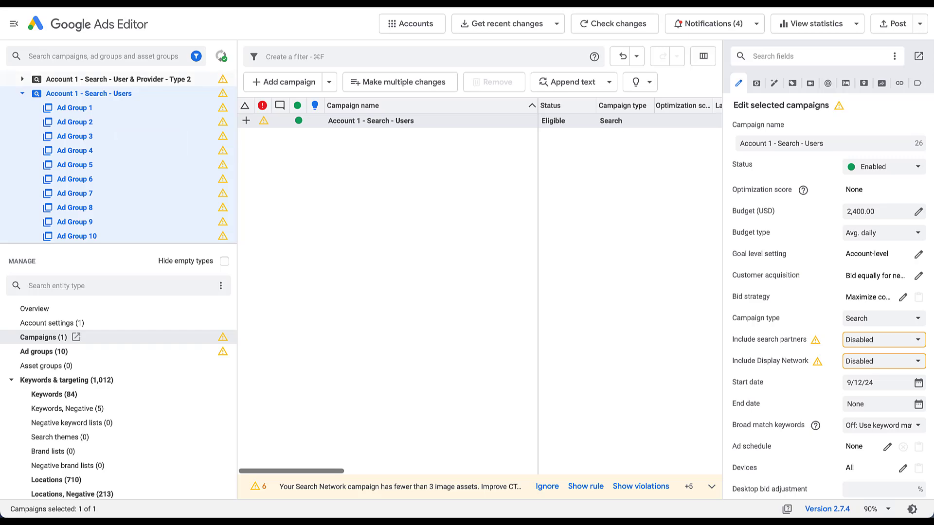
double_click(103, 79)
scroll(118, 155, "up", 2)
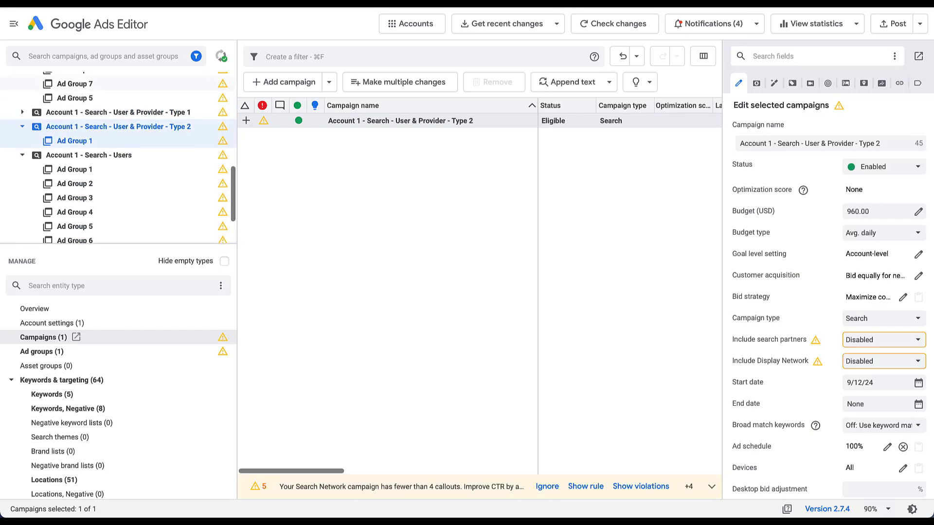
left_click(74, 141)
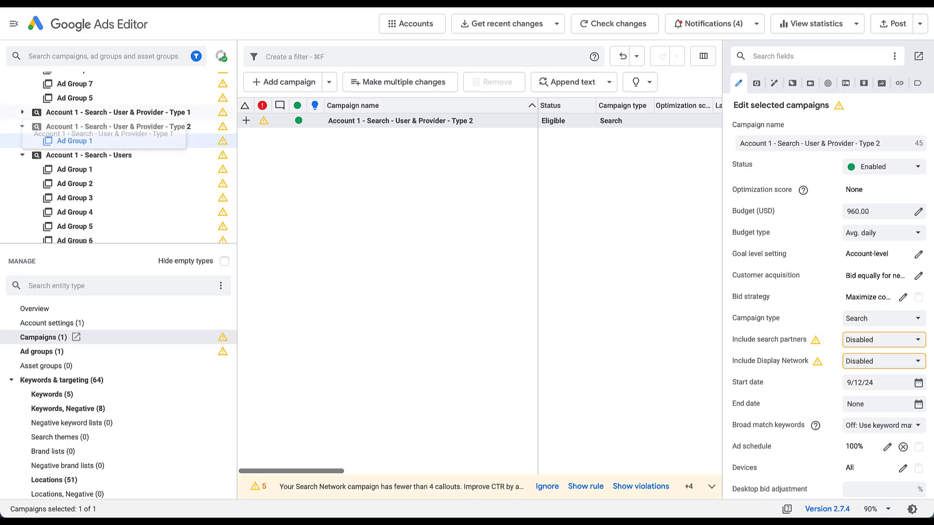
Step: Expand the User & Provider - Type 1 campaign, look through its full list of ad groups, and collapse it again
double_click(118, 112)
scroll(118, 158, "down", 1)
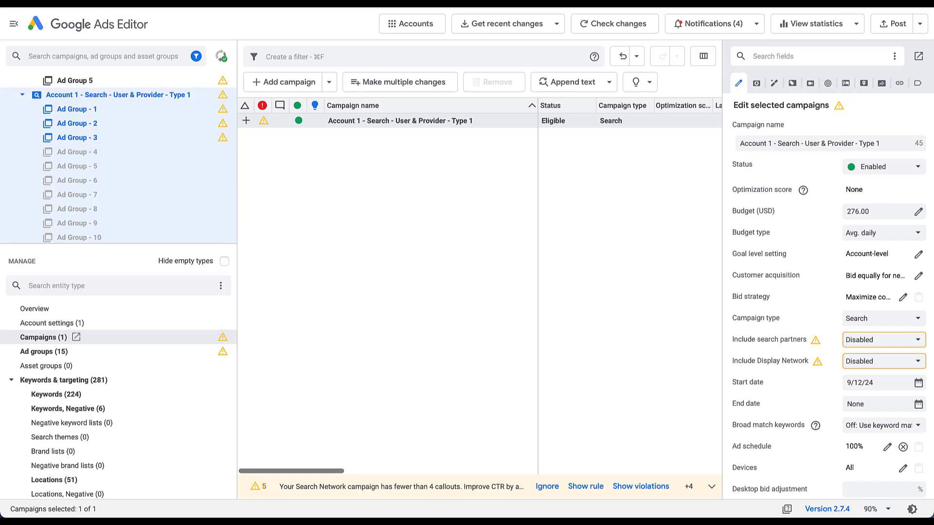
scroll(118, 158, "down", 3)
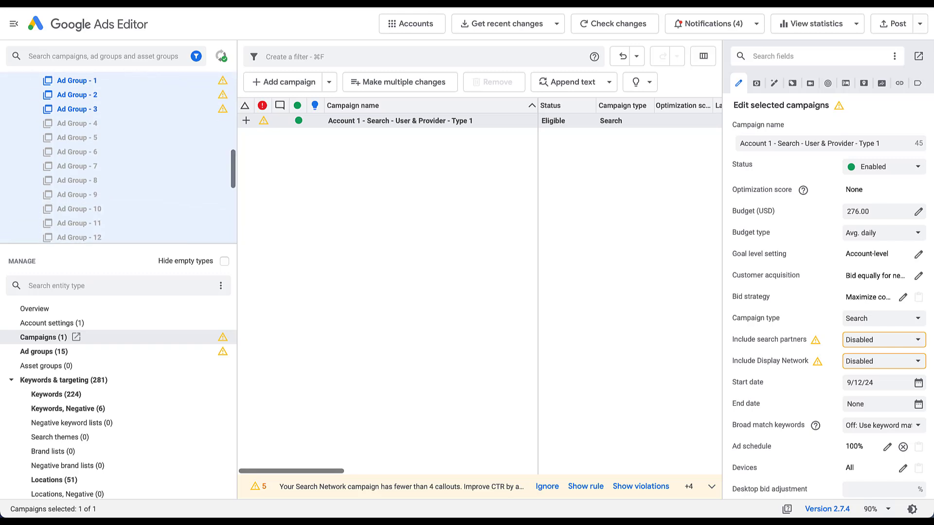
scroll(118, 157, "up", 2)
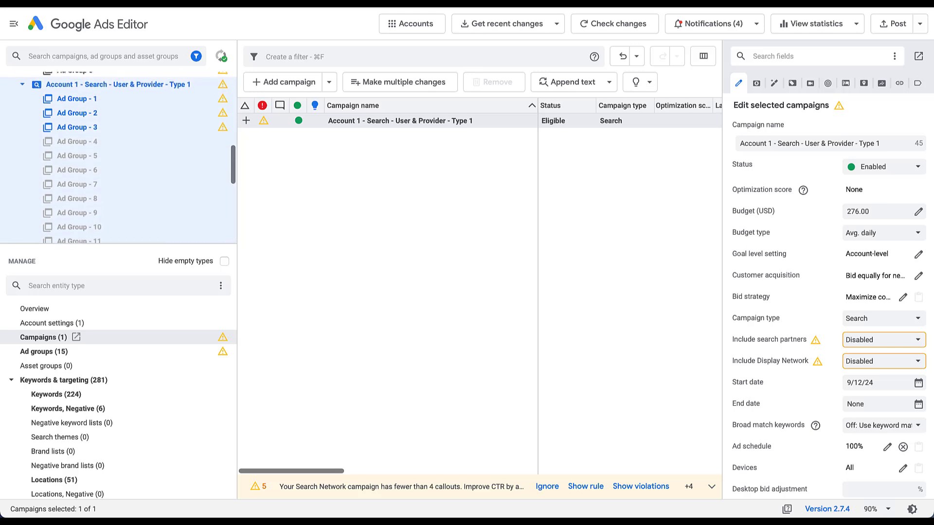
scroll(119, 157, "down", 4)
scroll(118, 158, "down", 4)
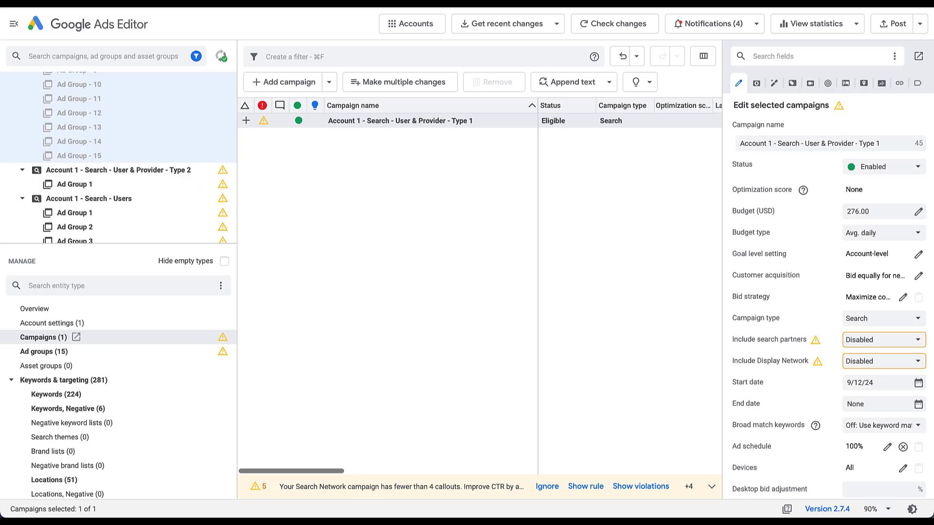
scroll(118, 157, "up", 8)
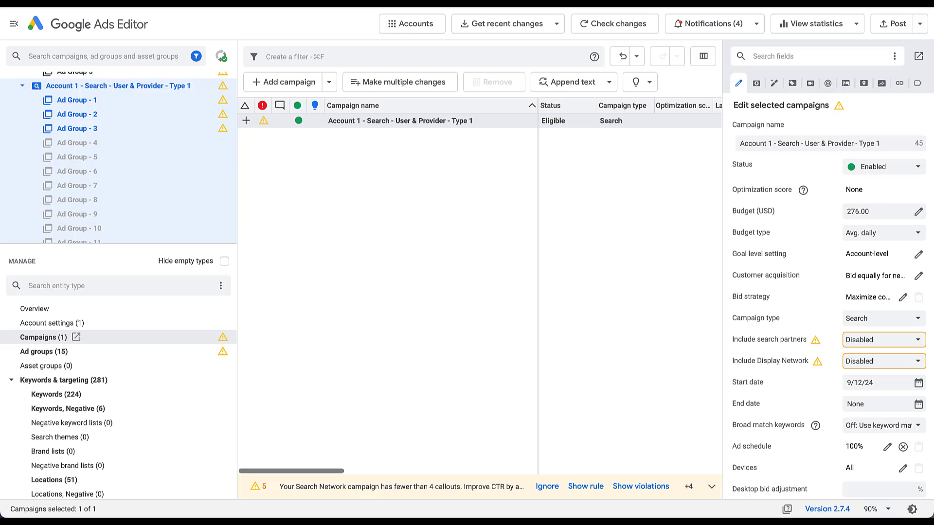
left_click(22, 86)
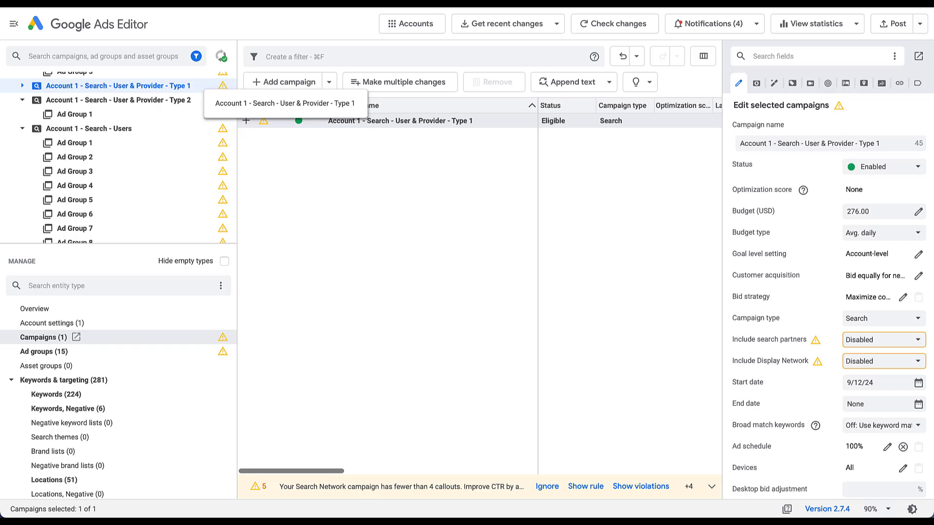
Step: View Ad Group 1 of User & Provider - Type 2 and the Type 1 campaign, then collapse the Type 2 and Users campaigns
left_click(74, 114)
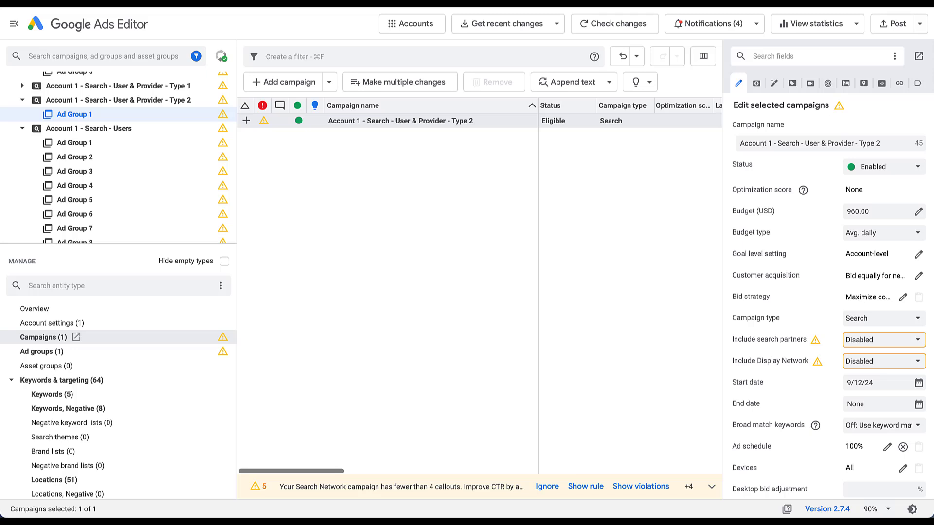
left_click(118, 86)
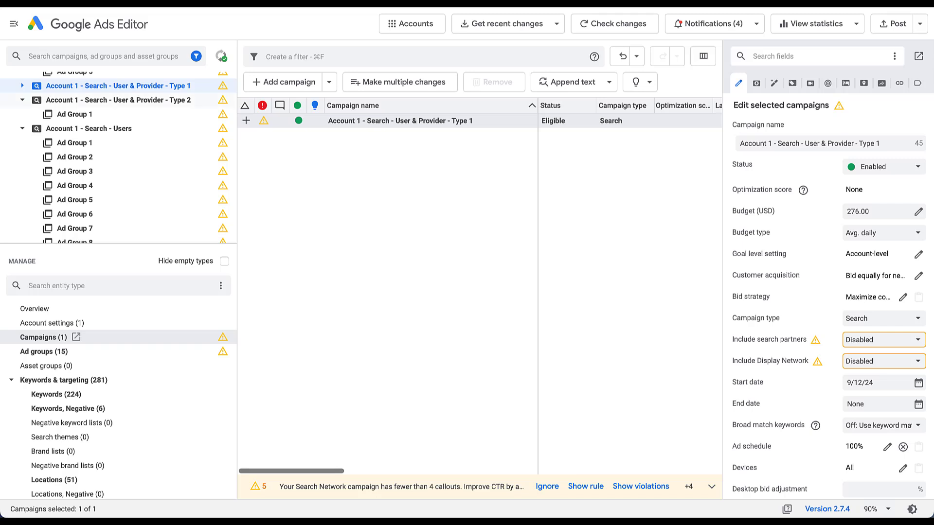
left_click(22, 101)
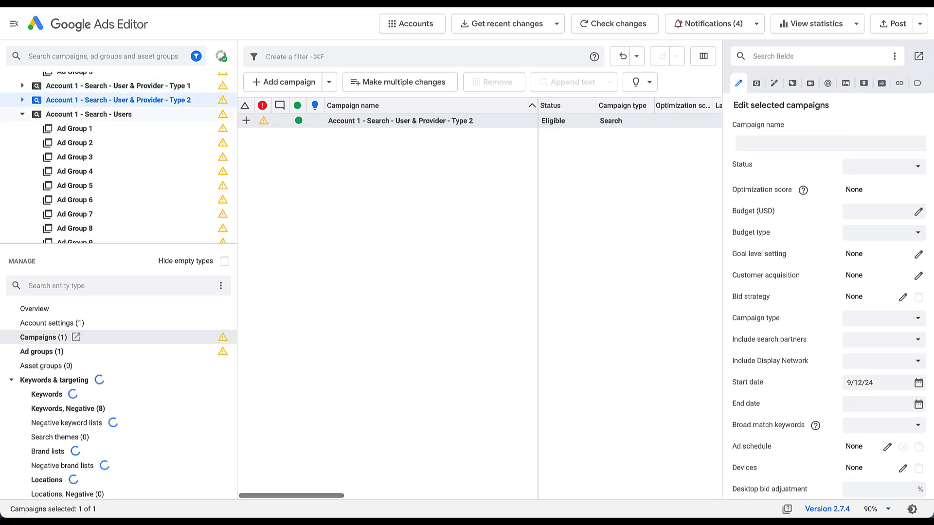
left_click(23, 114)
scroll(22, 118, "up", 5)
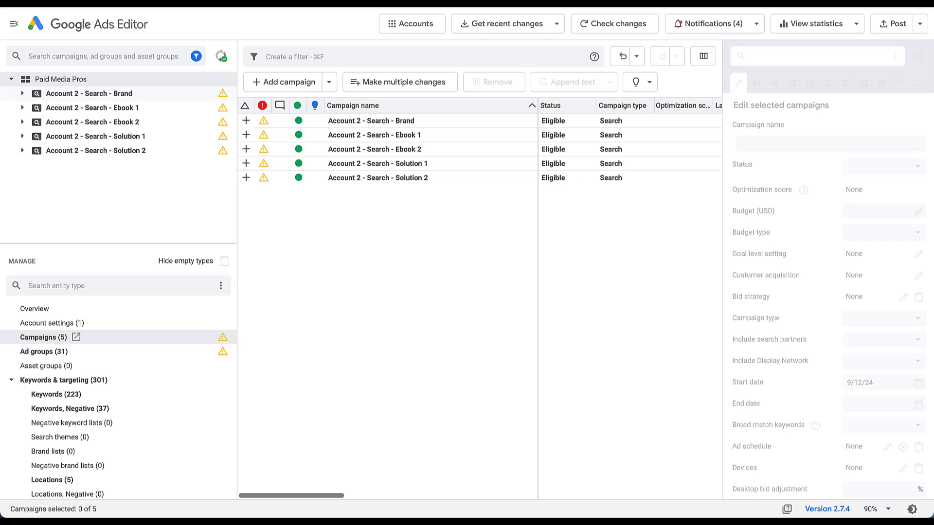
Step: Expand the Account 2 - Search - Brand campaign and view its Brand, Brand + Integration 1 and Brand + Integration 2 ad groups
left_click(22, 94)
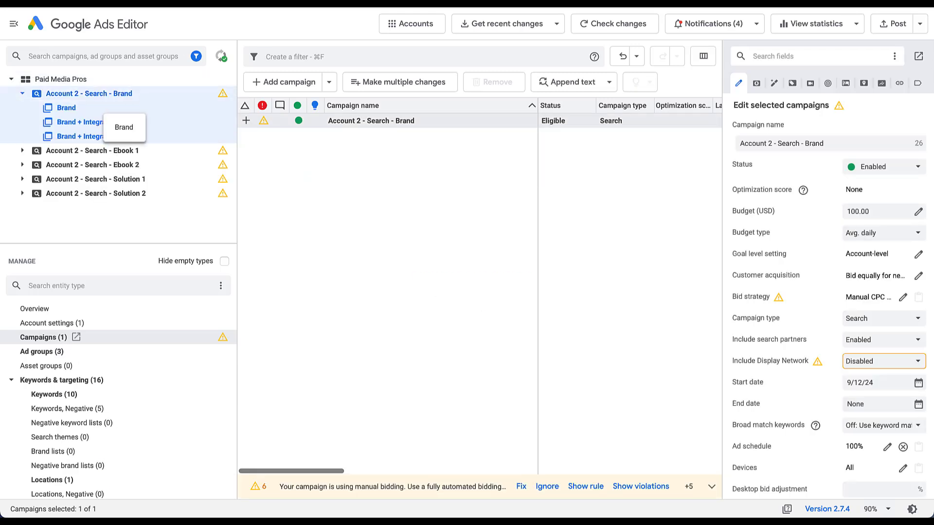
left_click(98, 107)
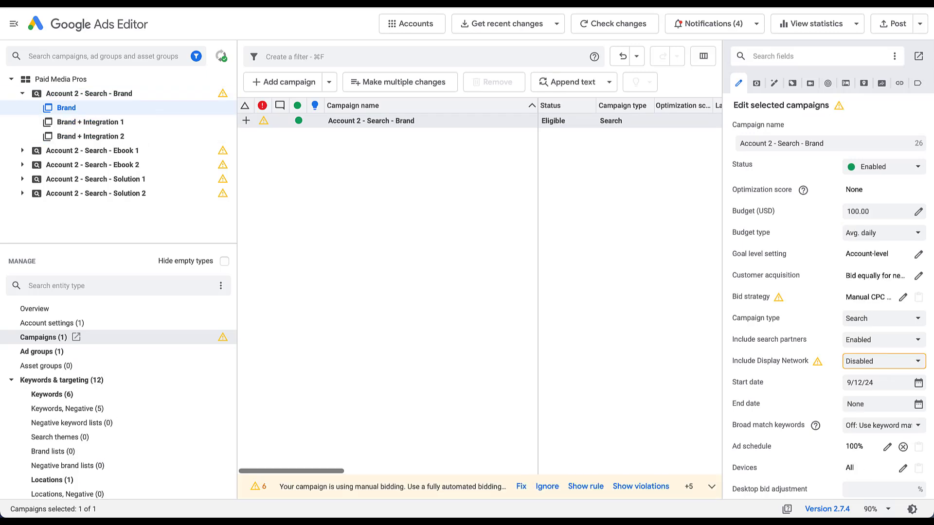
left_click(136, 122)
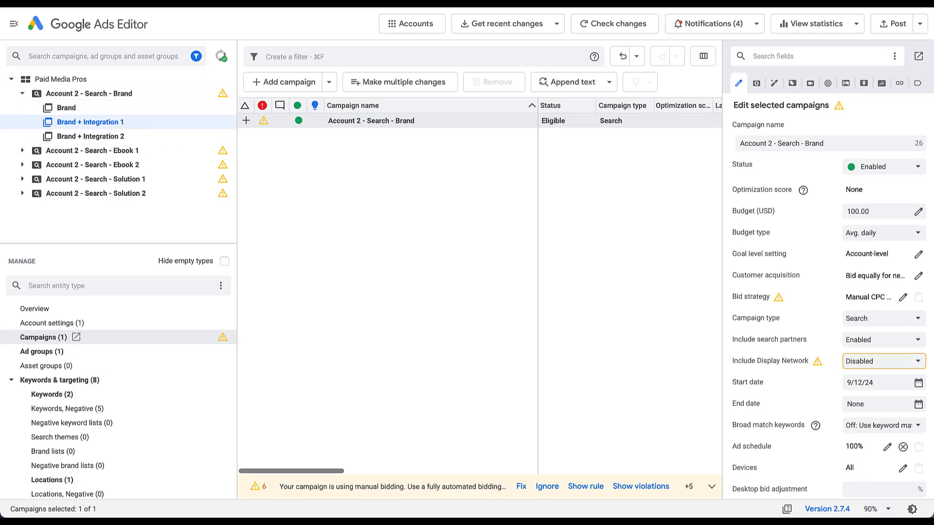
left_click(98, 136)
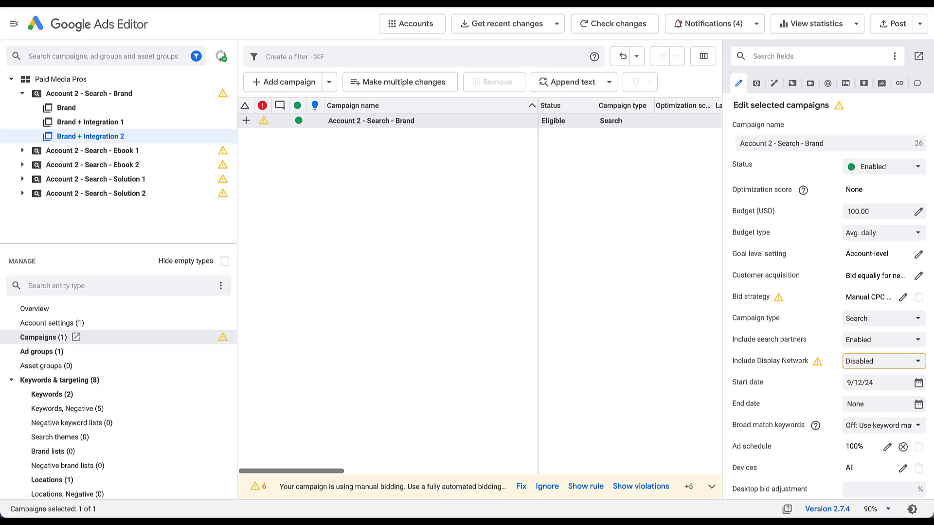
Step: Return to the Account 2 Brand campaign, go through its three ad groups once more, and collapse it
left_click(97, 93)
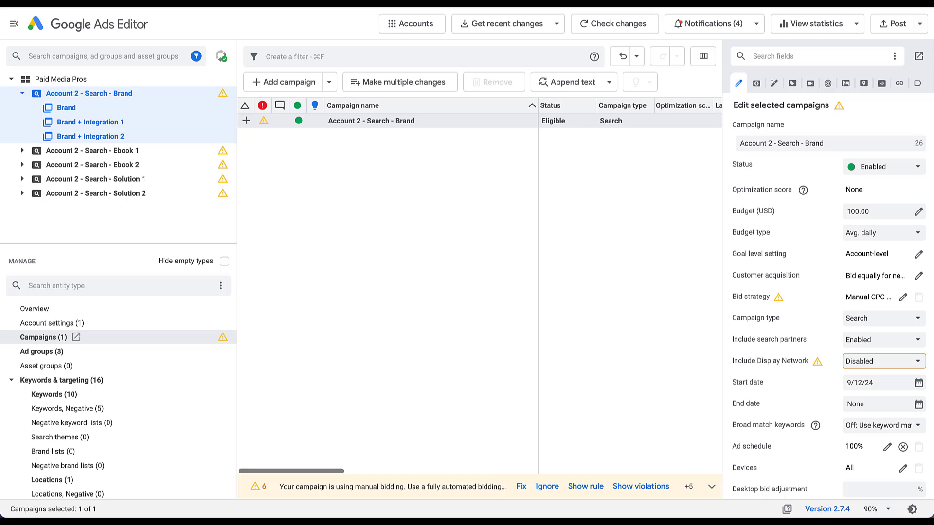
left_click(66, 107)
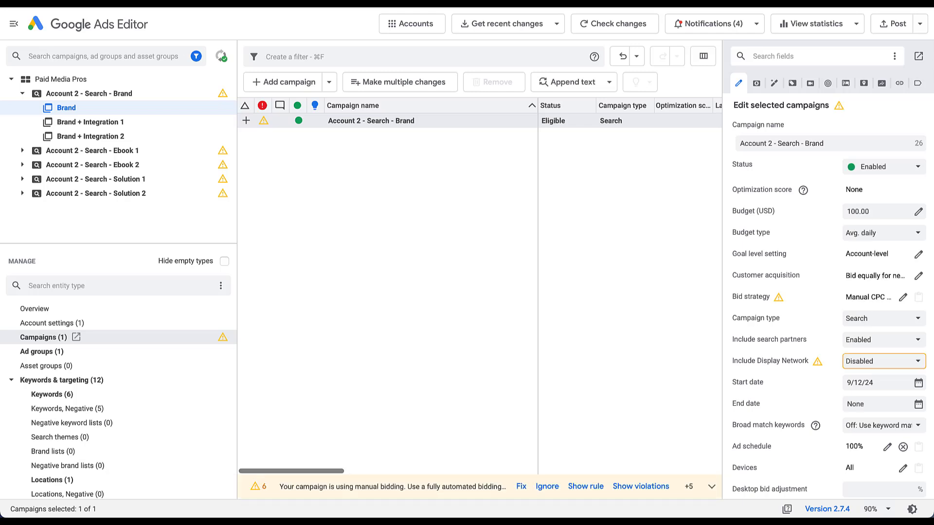
left_click(90, 122)
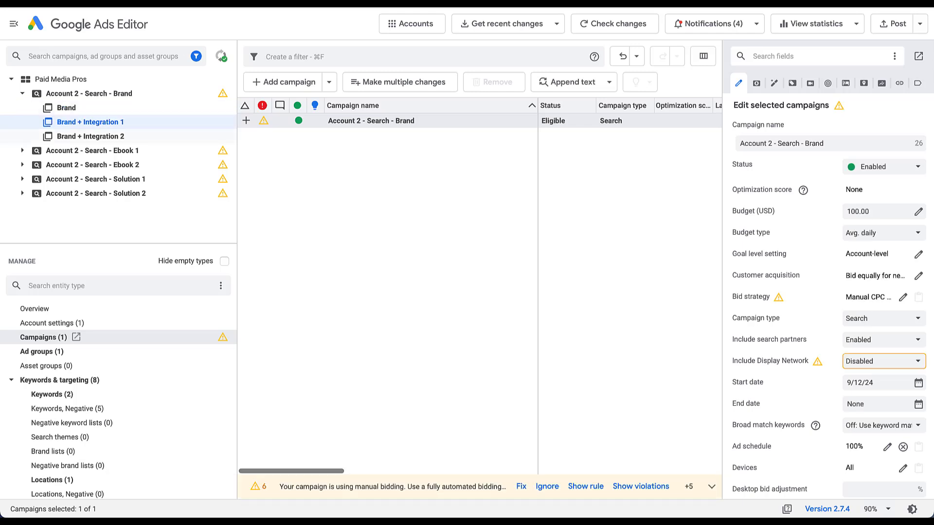
left_click(90, 137)
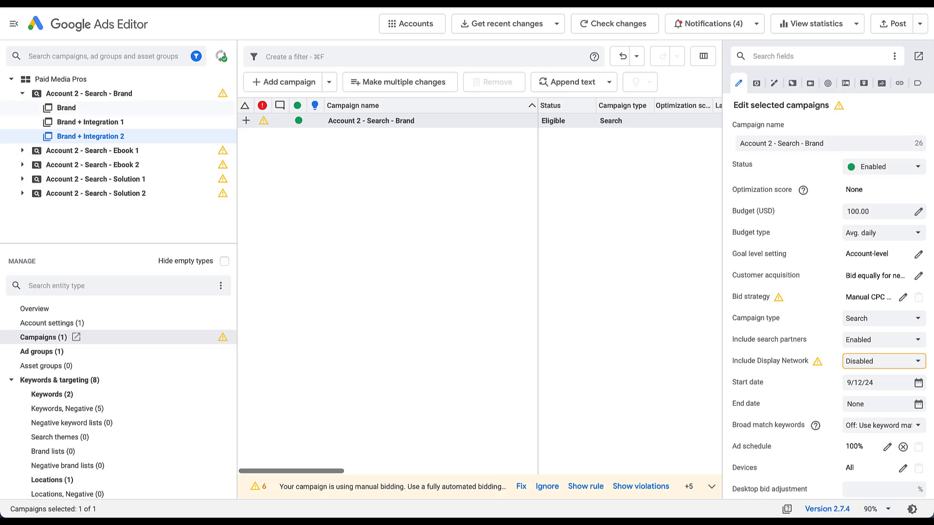
left_click(22, 93)
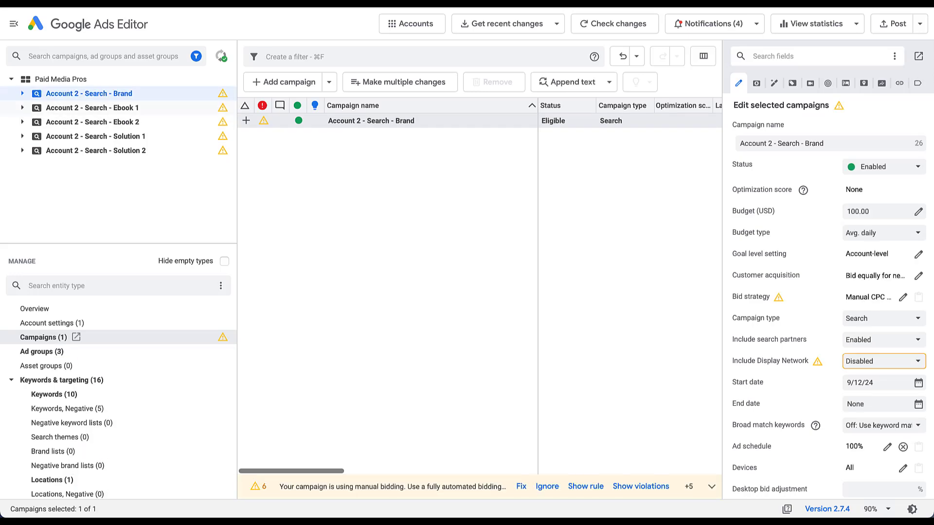
Step: View the Ebook 1 and Ebook 2 campaigns together, then expand both to show their ad groups
left_click(92, 108)
left_click(92, 122, "shift")
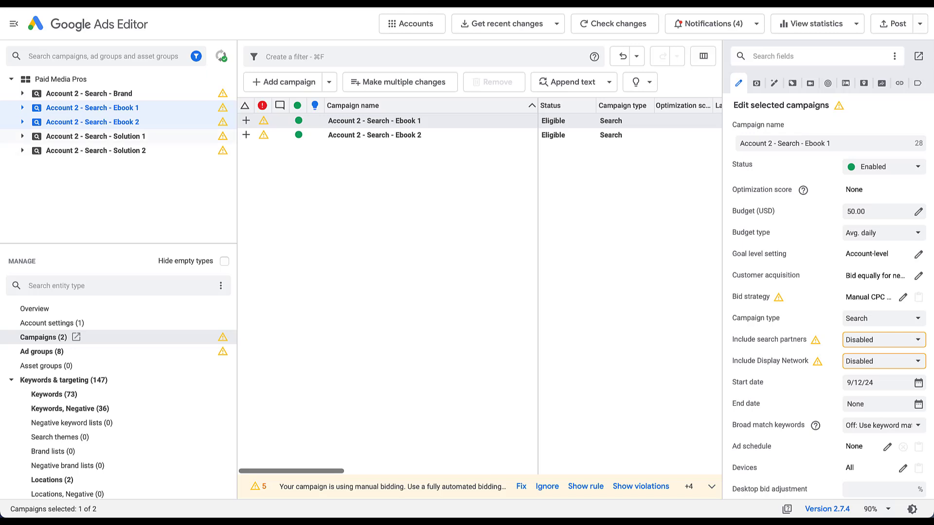
left_click(23, 122)
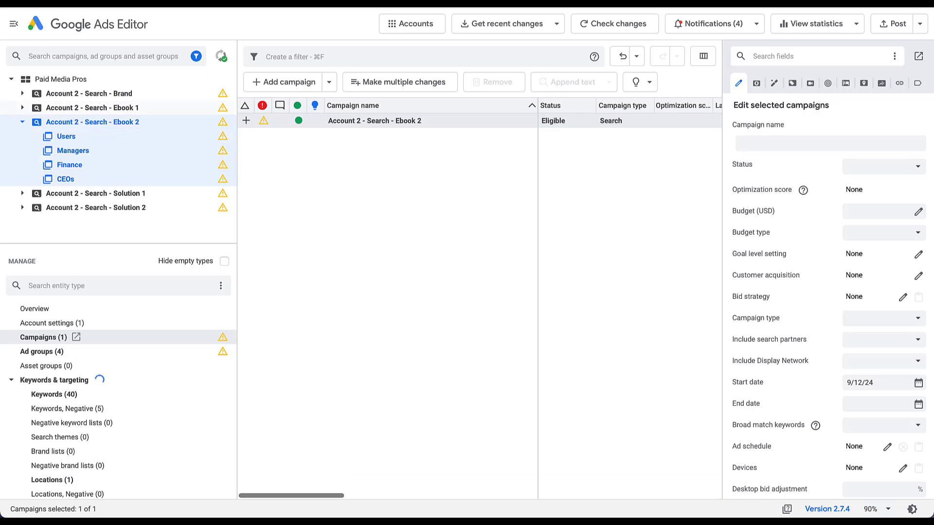
left_click(22, 108)
scroll(119, 173, "down", 1)
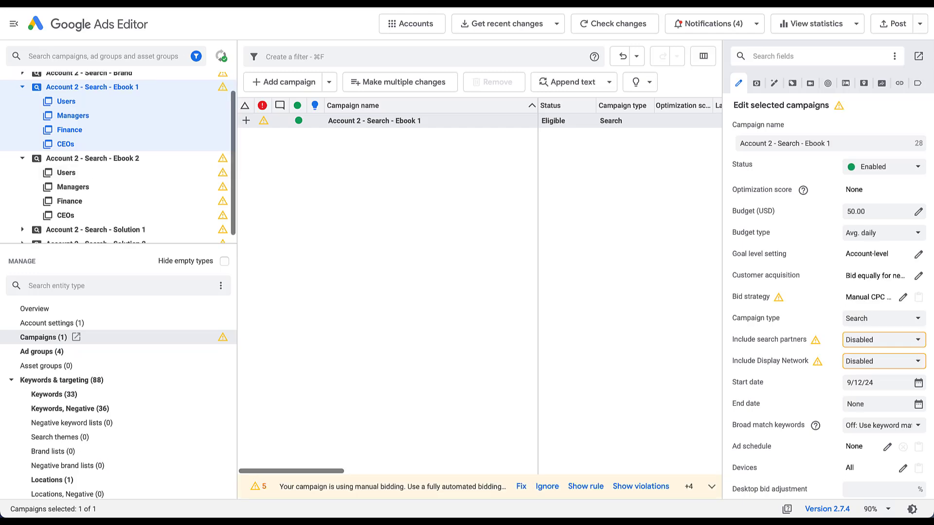
Step: Go through the Ebook 1 ad groups from Users, Managers and Finance to CEOs, then back up to Users
left_click(387, 219)
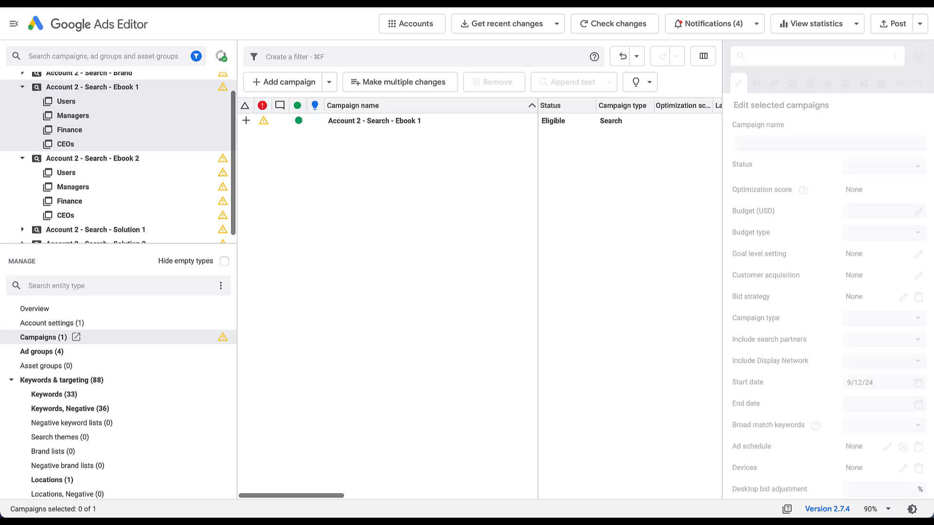
left_click(66, 102)
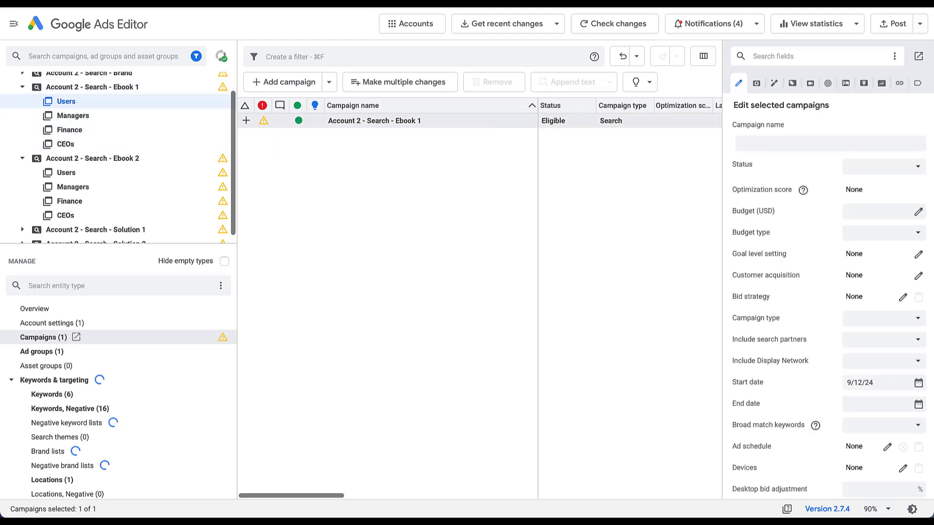
left_click(72, 116)
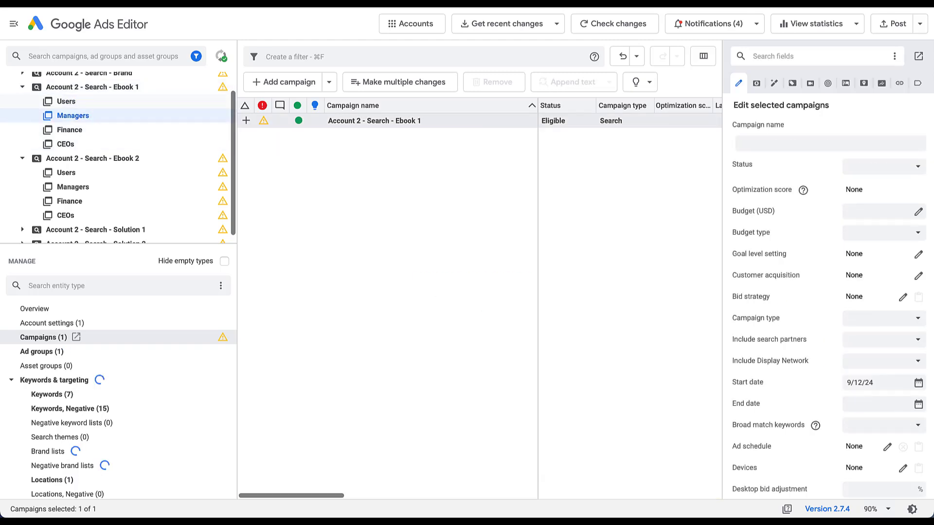
key("Down")
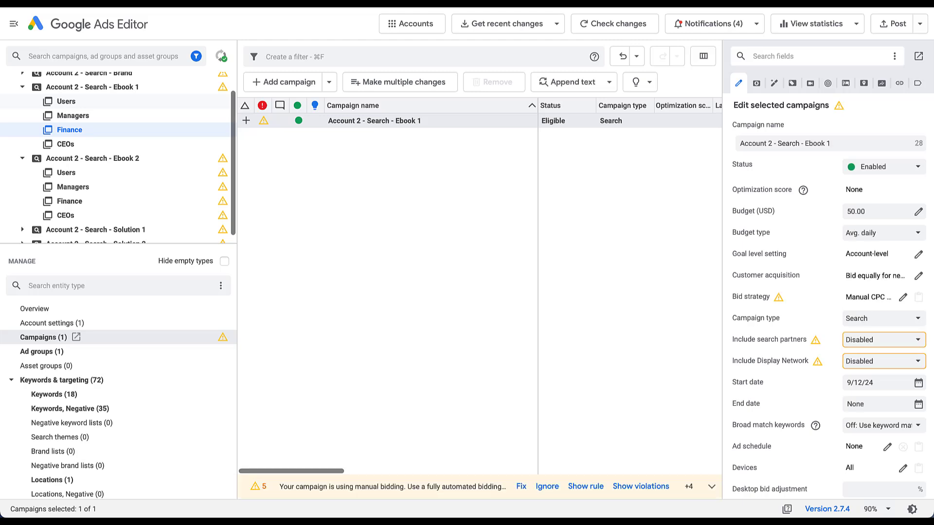
key("Down")
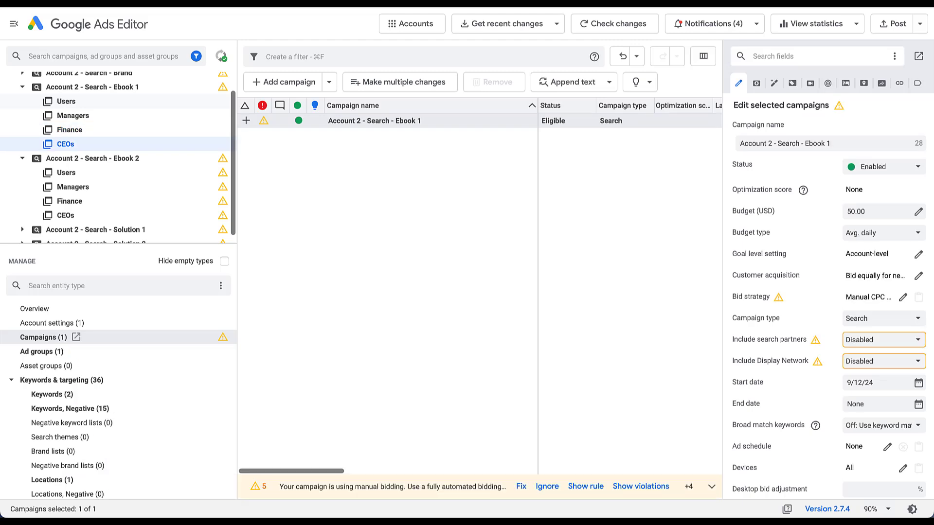
key("Up")
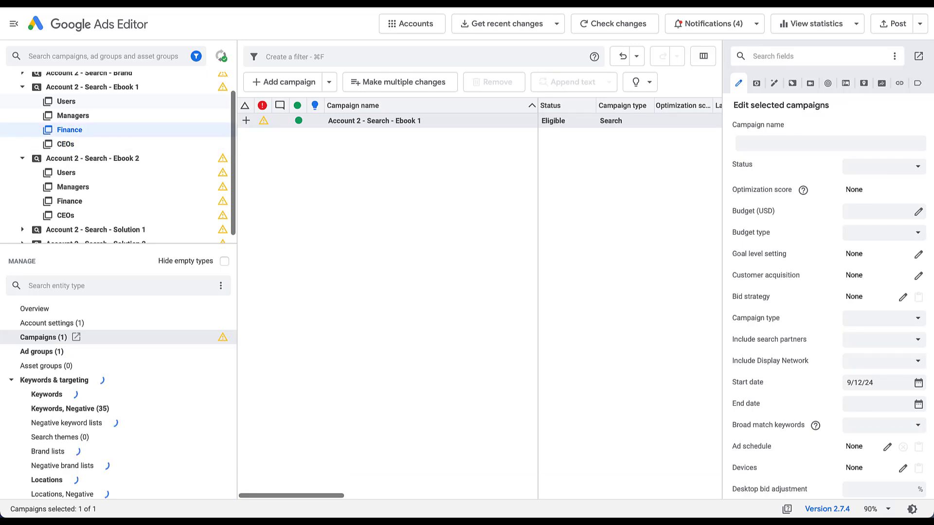
key("Up")
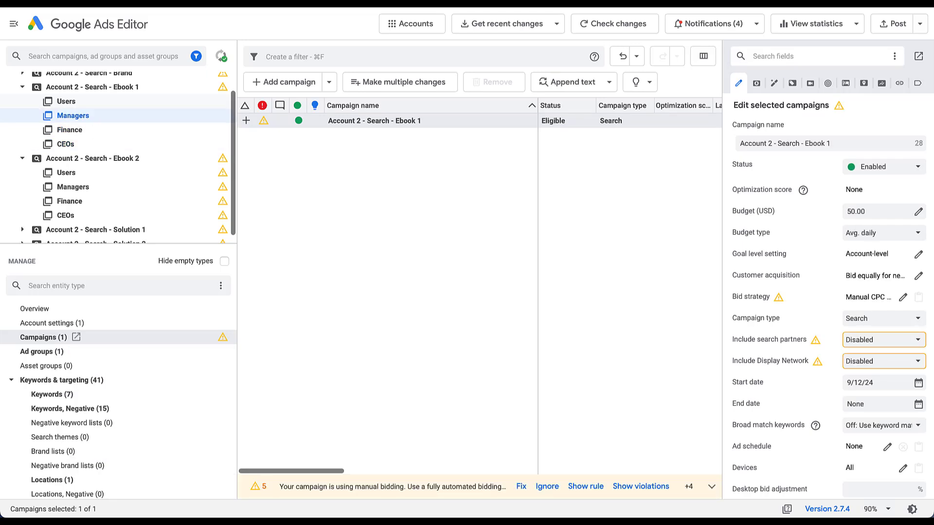
left_click(66, 101)
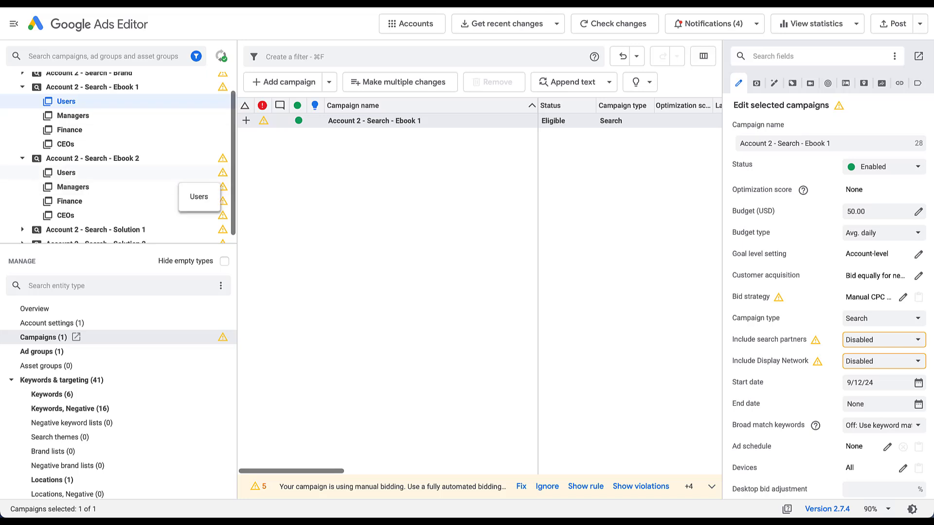
Step: Go through the Ebook 2 ad groups from Users to CEOs, then collapse the Ebook campaigns
left_click(180, 173)
key("Down")
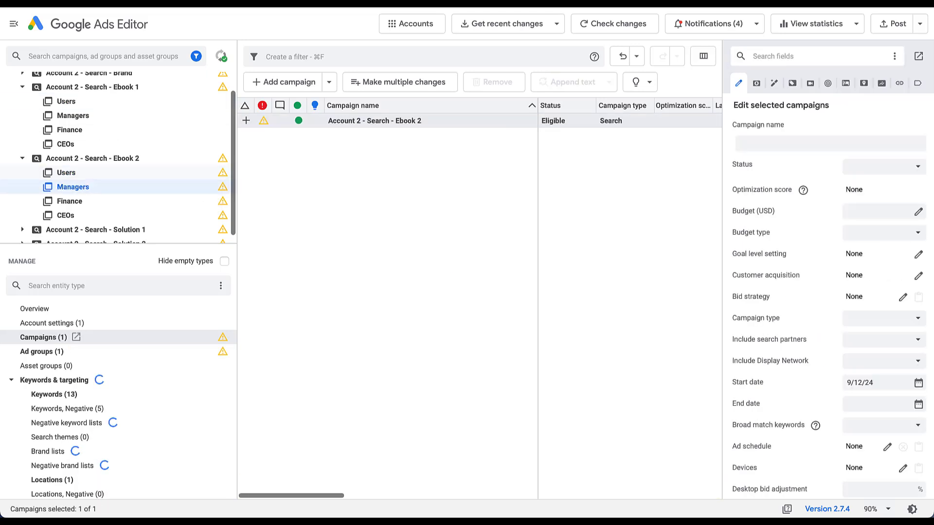
key("Down")
key("Down")
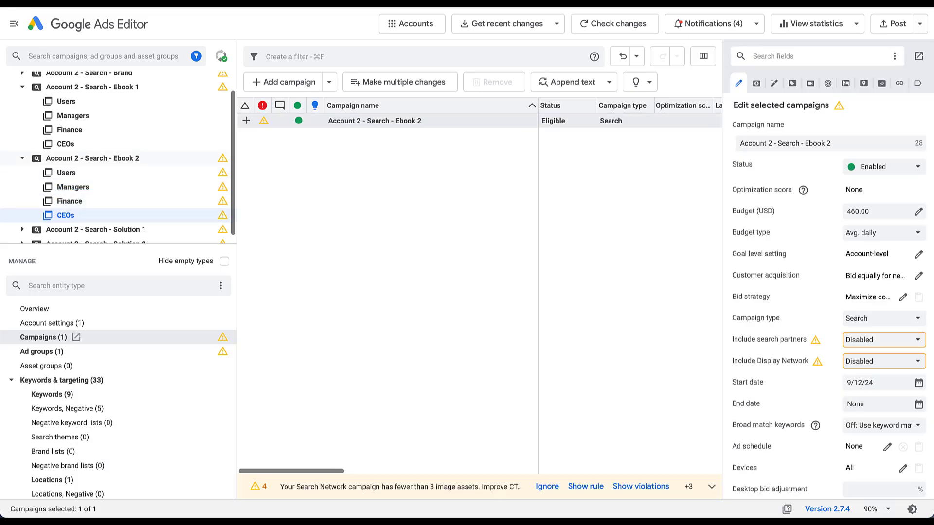
key("Left")
key("Left")
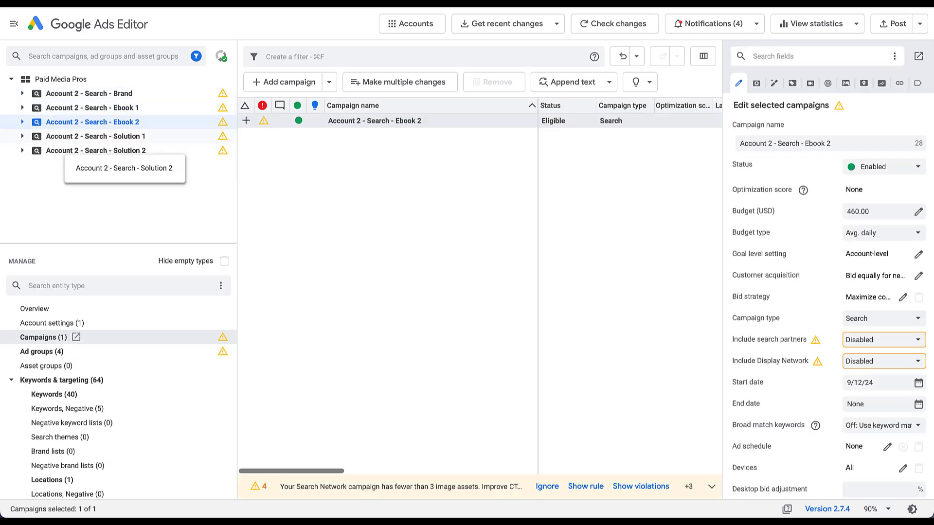
Step: Expand the Solution 1 and Solution 2 campaigns to review their ad groups
key("Down")
key("Right")
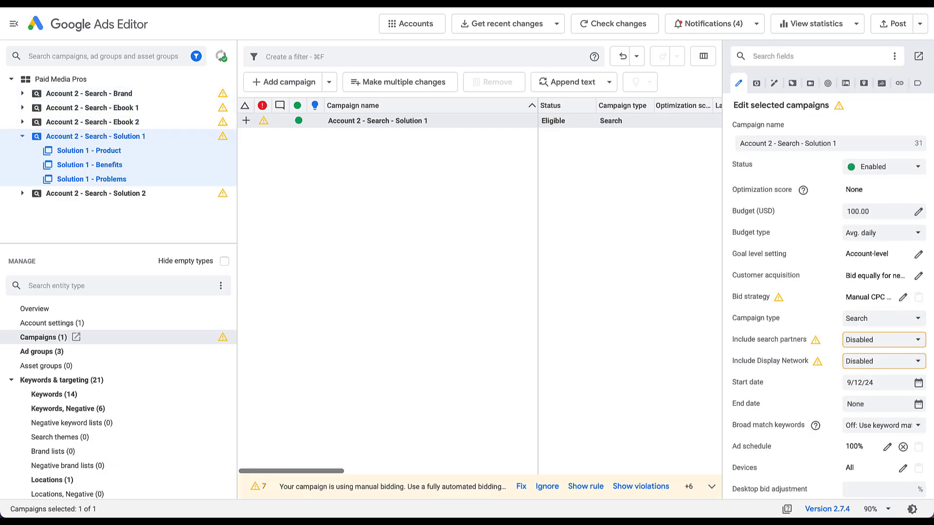
left_click(96, 194)
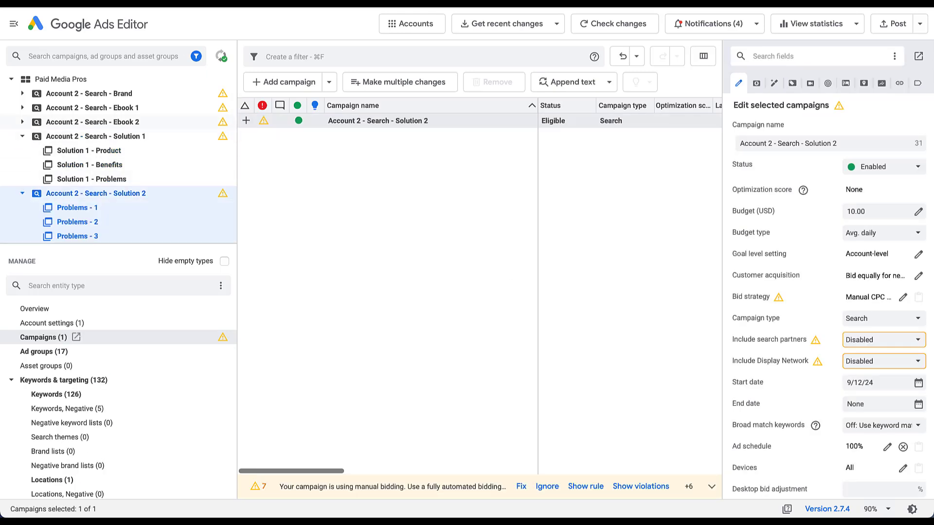
Step: Look through the Solution 2 ad groups, then select the Solution 1 campaign to review its Product, Benefits and Problems ad groups
scroll(117, 156, "down", 5)
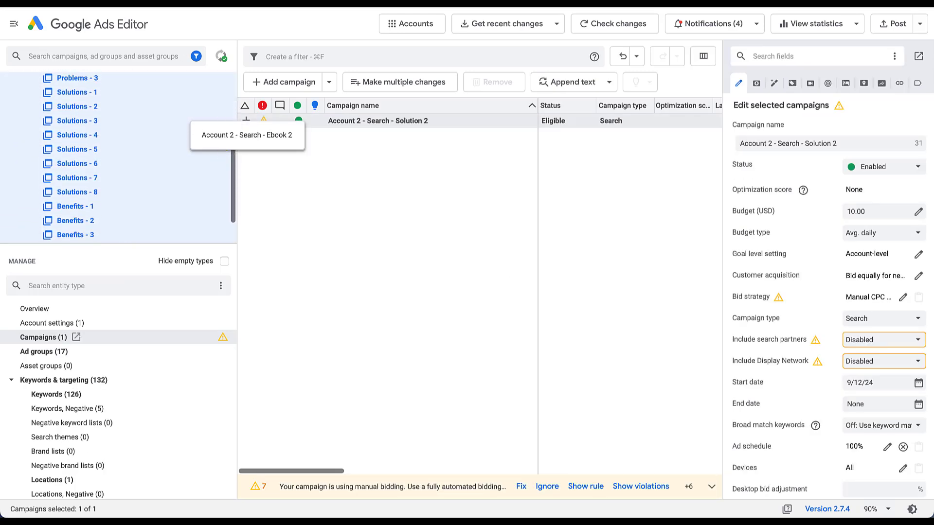
scroll(117, 156, "up", 4)
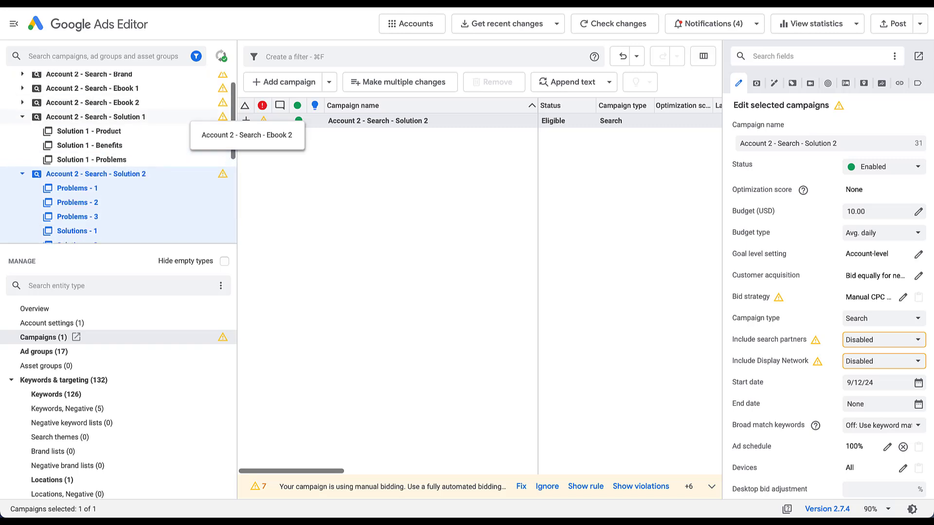
left_click(96, 116)
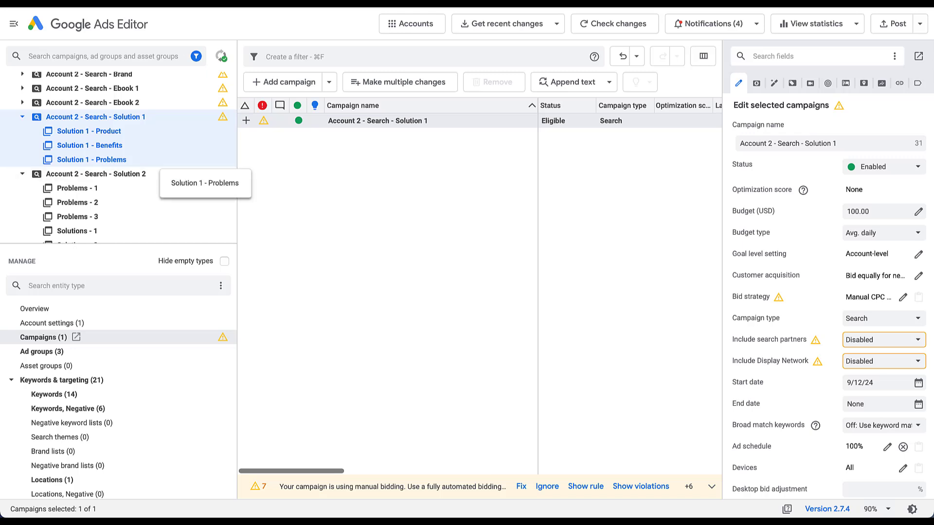
Step: Select the Solution 2 campaign and examine its full list of Problems, Solutions and Benefits ad groups
scroll(175, 146, "down", 3)
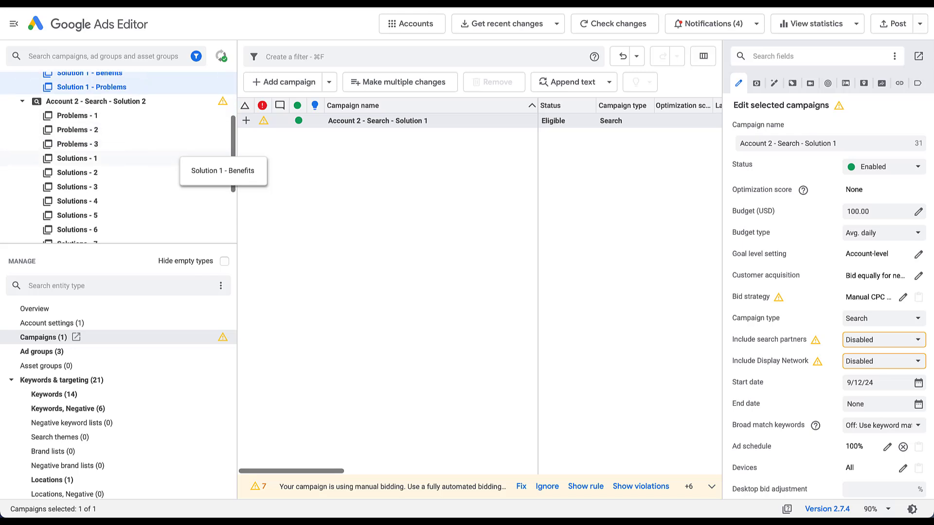
left_click(95, 102)
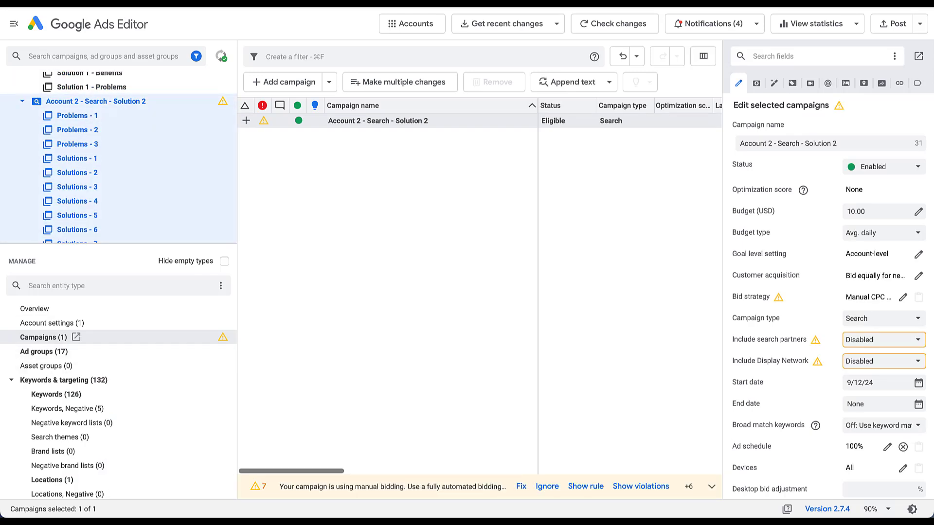
scroll(117, 161, "down", 5)
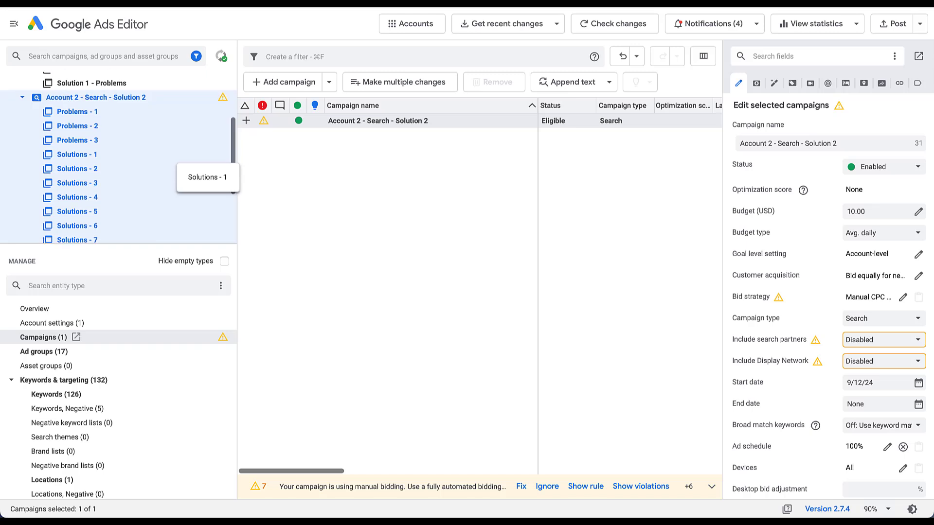
scroll(116, 160, "down", 1)
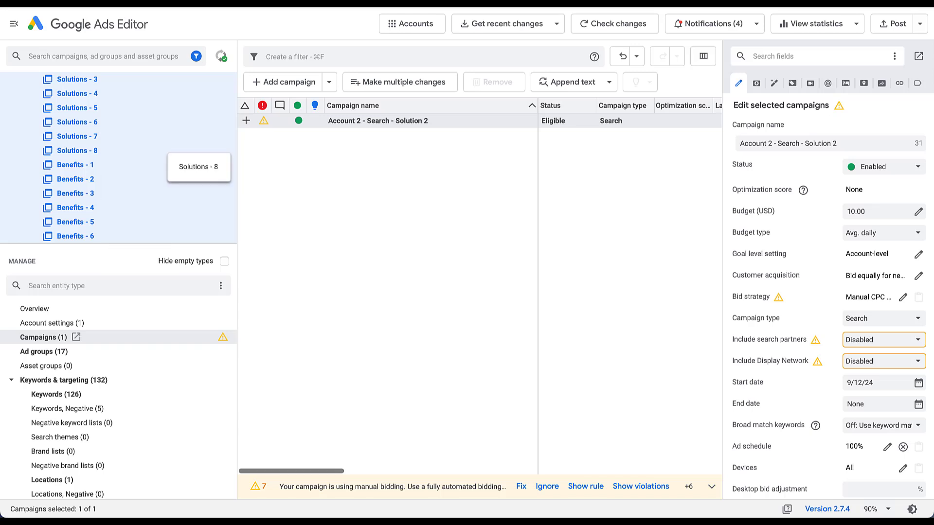
scroll(117, 158, "up", 5)
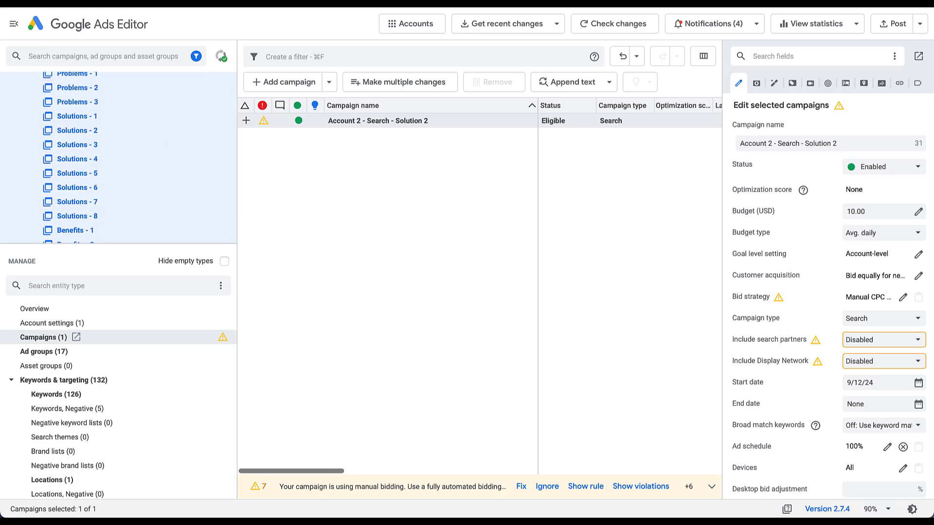
scroll(117, 158, "up", 2)
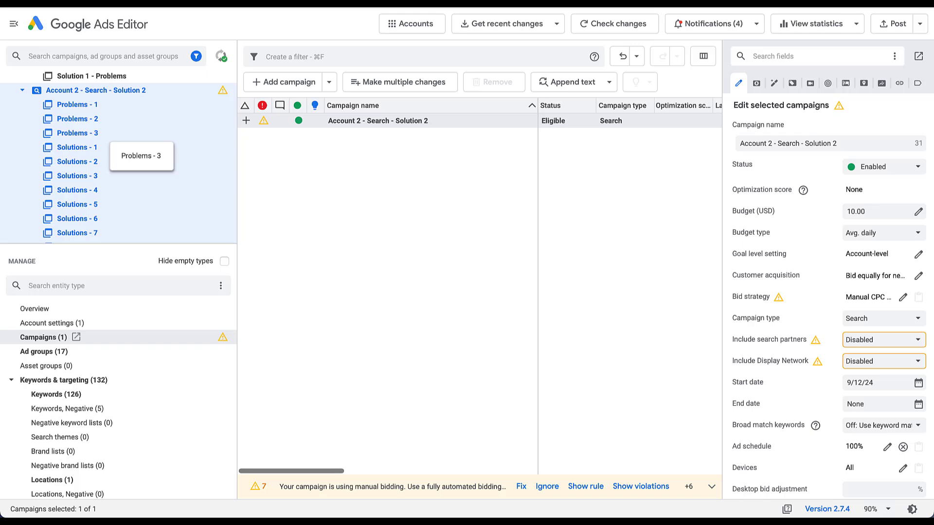
Step: Go through the Solution 2 ad groups from Problems - 1 to Problems - 3, then collapse both Solution campaigns
left_click(78, 104)
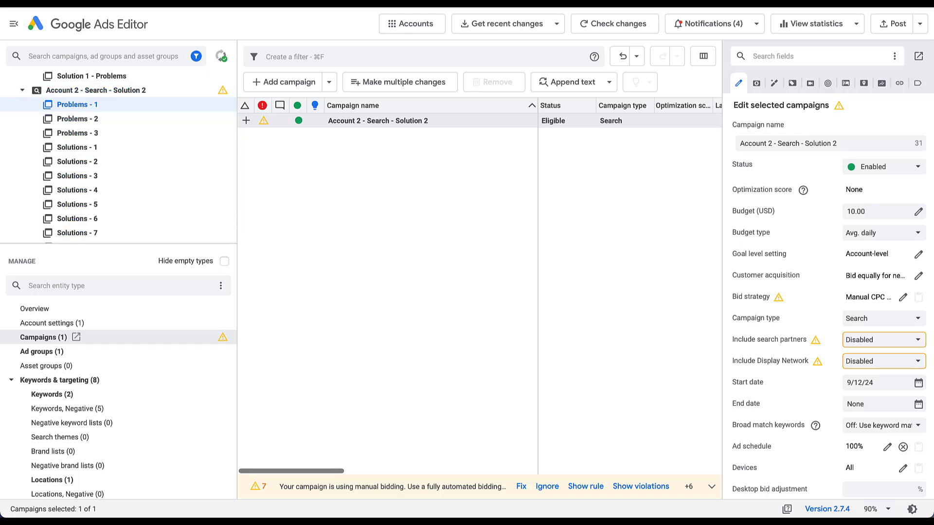
key("Down")
key("Down")
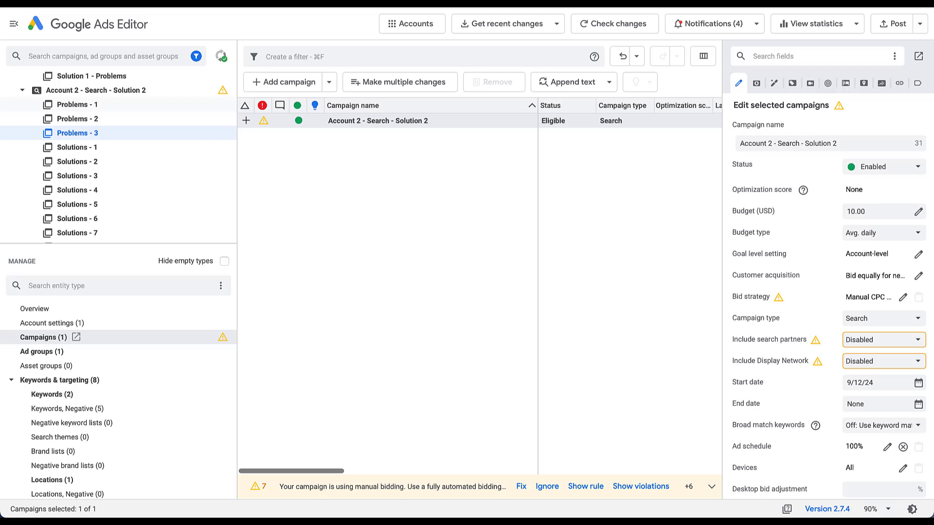
scroll(117, 148, "down", 3)
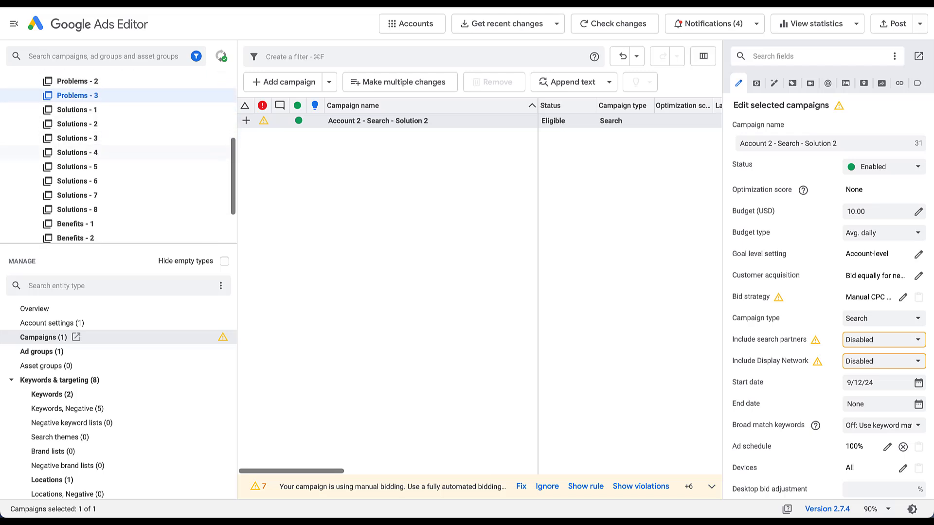
scroll(117, 151, "up", 3)
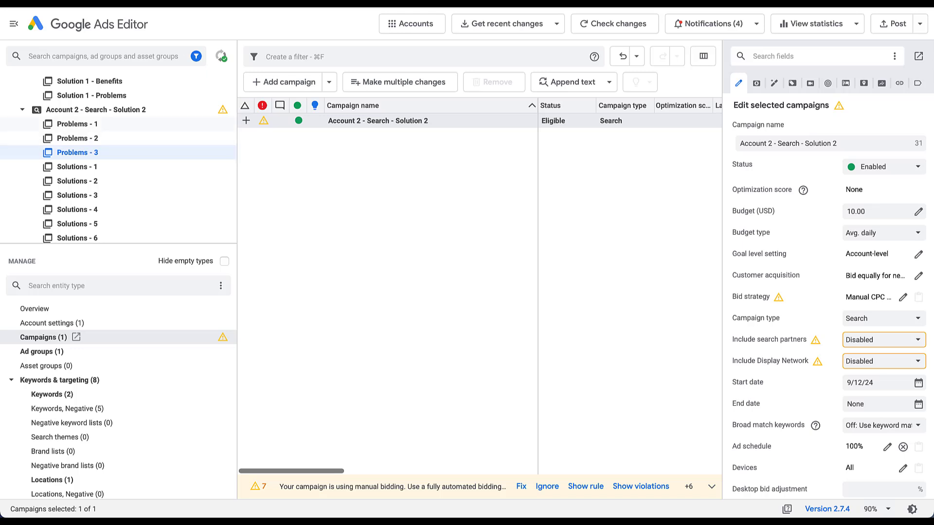
left_click(22, 110)
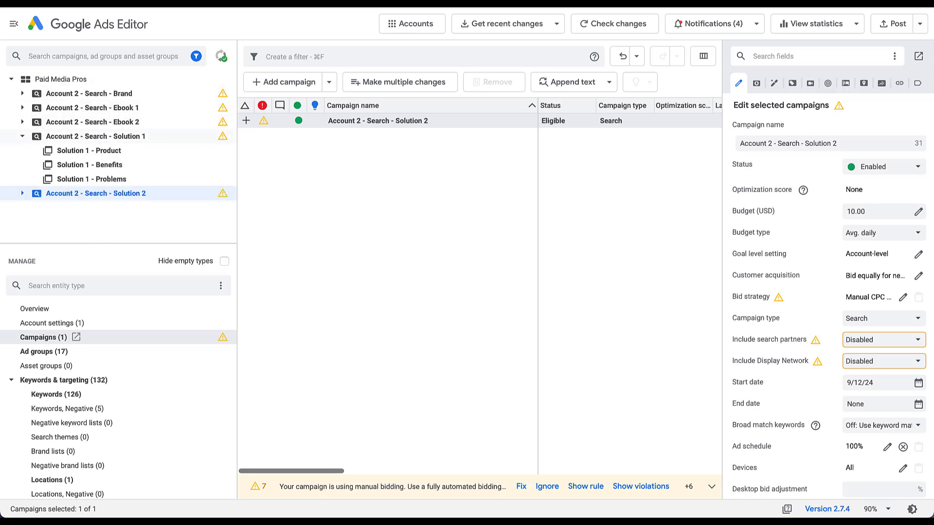
left_click(22, 136)
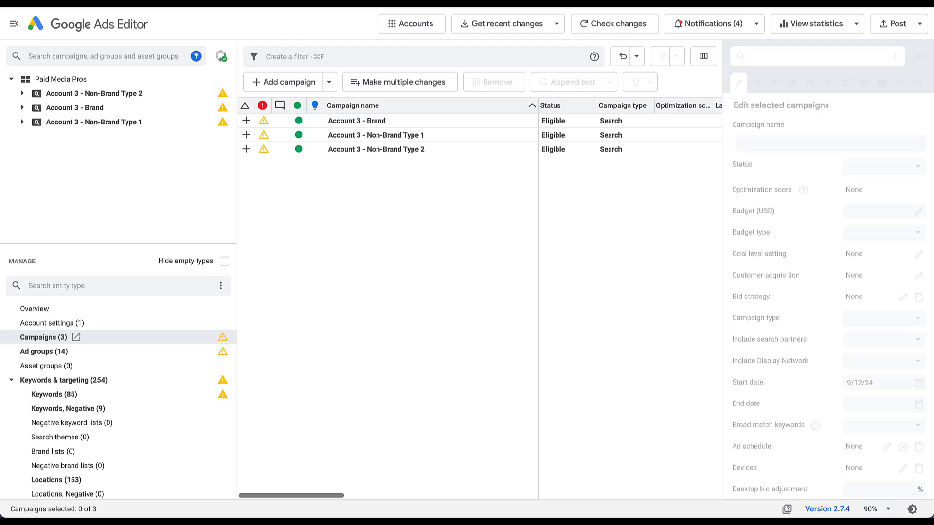
Step: Select the Account 3 - Brand campaign and go through its Brand, Non-Brand Industry Terms and Brand Additional Terms ad groups, ending on Brand
left_click(74, 108)
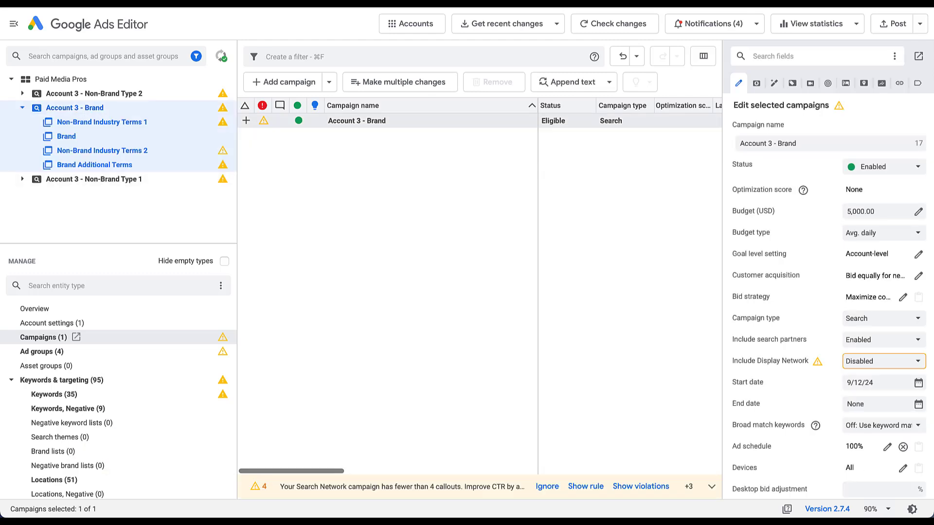
left_click(66, 137)
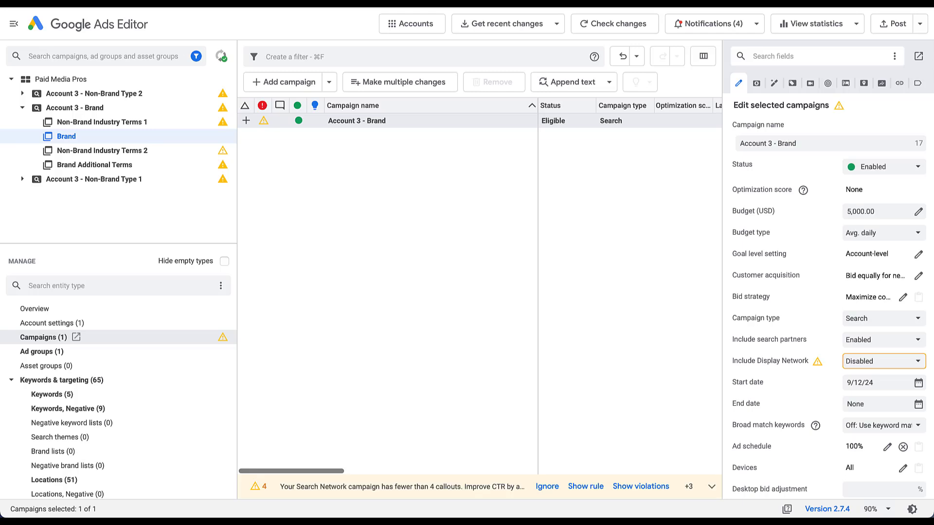
left_click(102, 122)
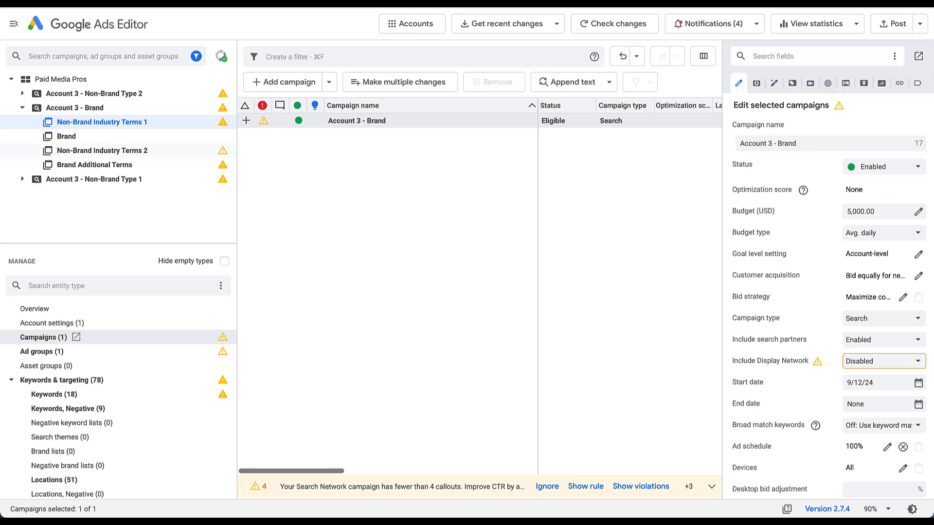
left_click(102, 151)
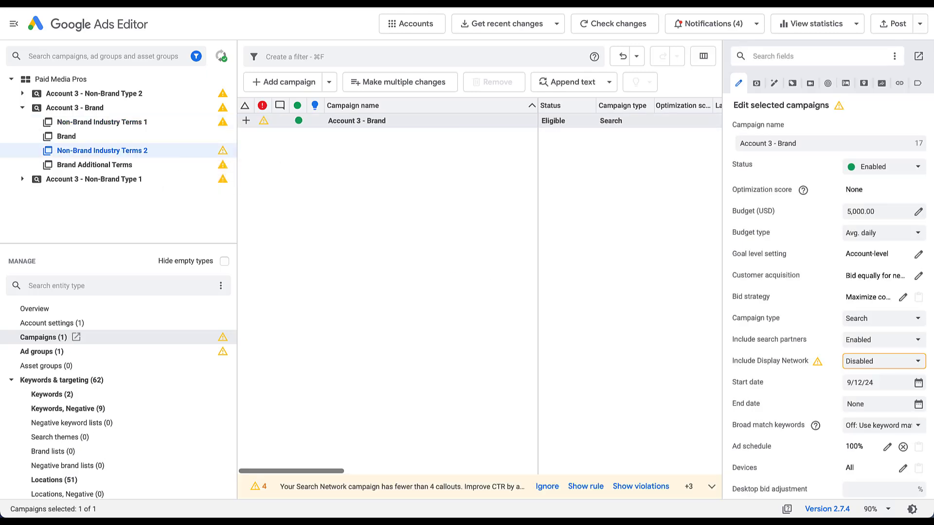
left_click(94, 165)
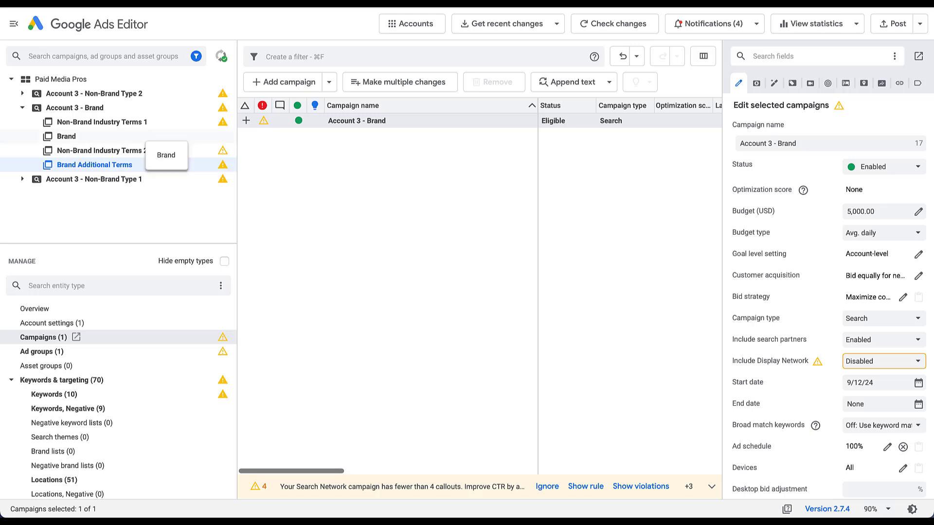
left_click(141, 136)
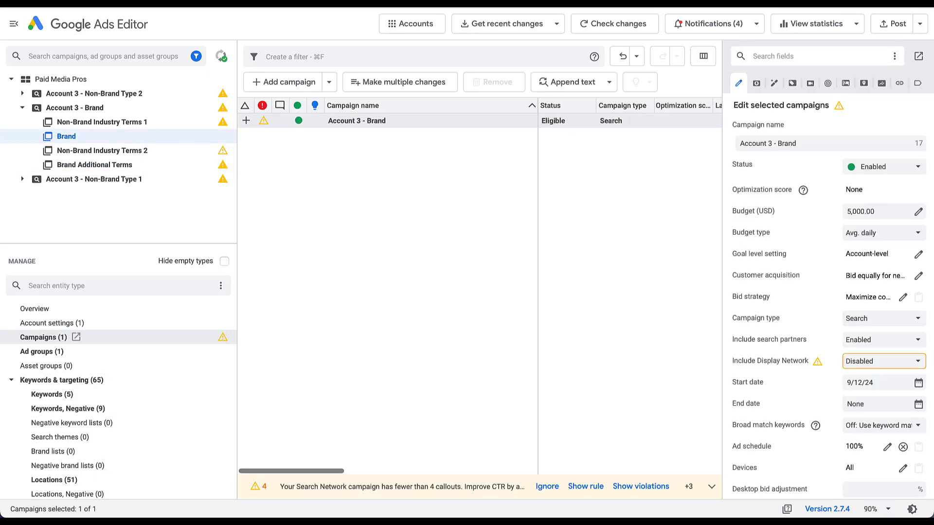
left_click(387, 234)
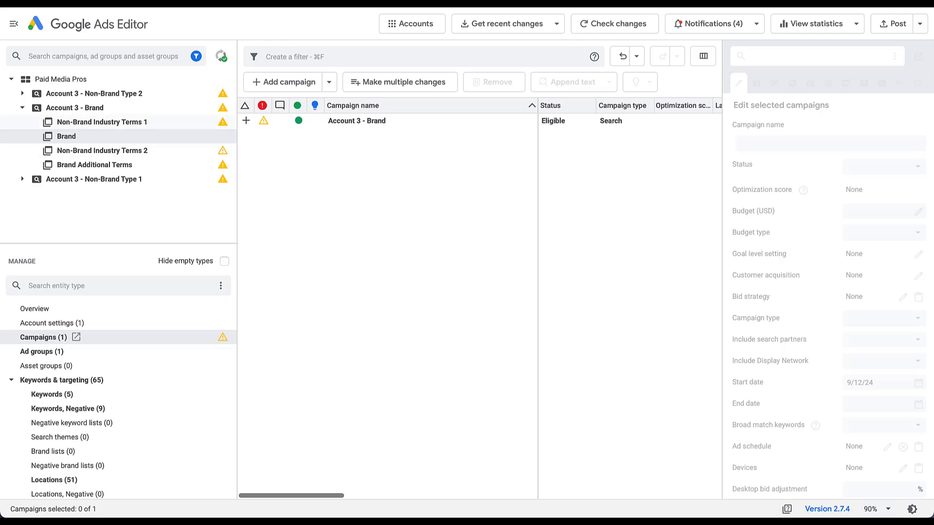
Step: Collapse the Account 3 - Brand campaign and list the ad groups of Account 3 - Non-Brand Type 1
left_click(22, 108)
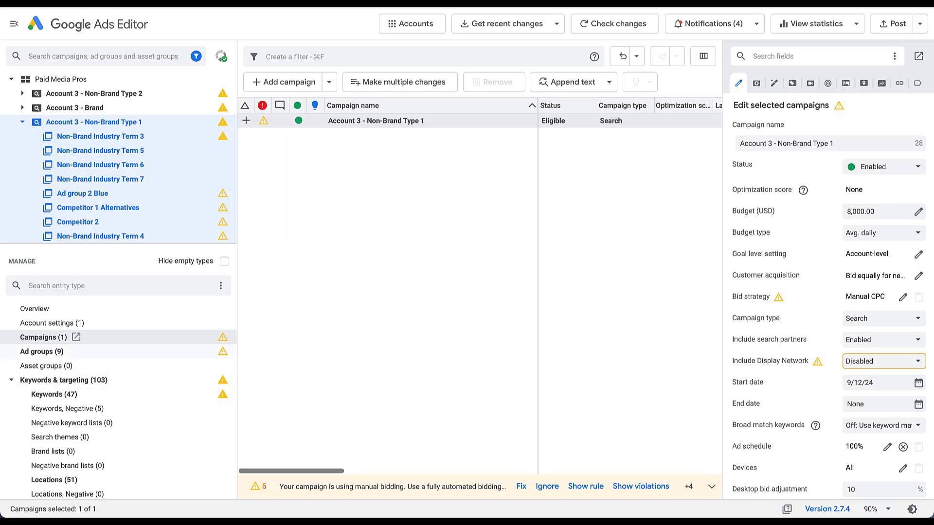
left_click(42, 352)
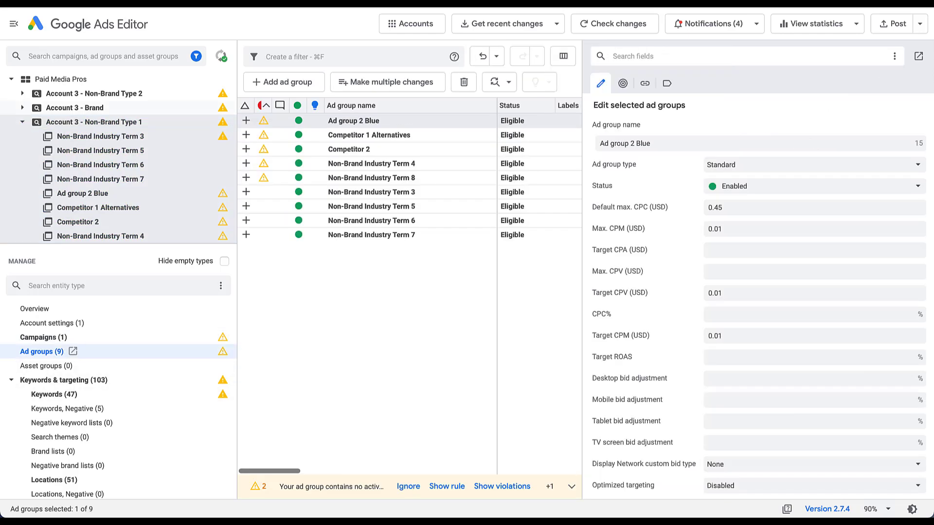
Step: View the single keyword ad group in the Account 3 - Non-Brand Type 2 campaign, then collapse that campaign
left_click(185, 93)
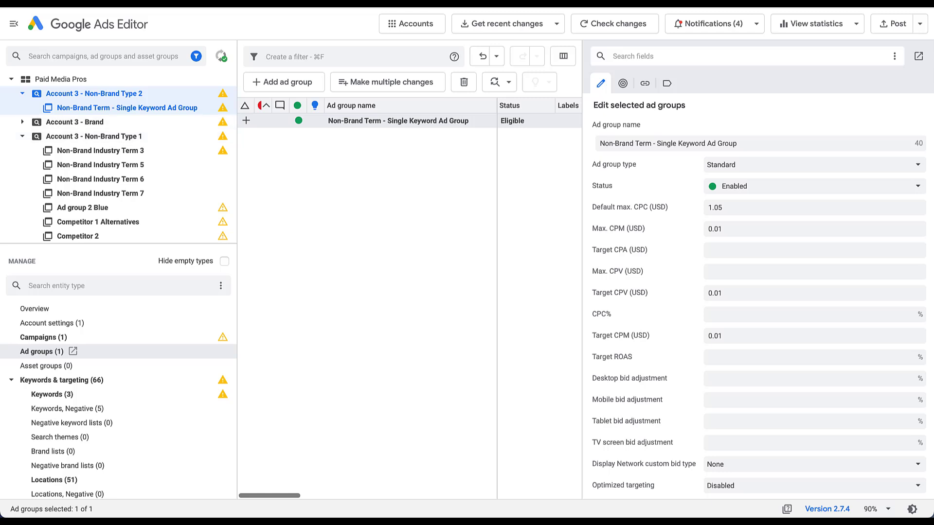
left_click(22, 94)
scroll(118, 158, "down", 1)
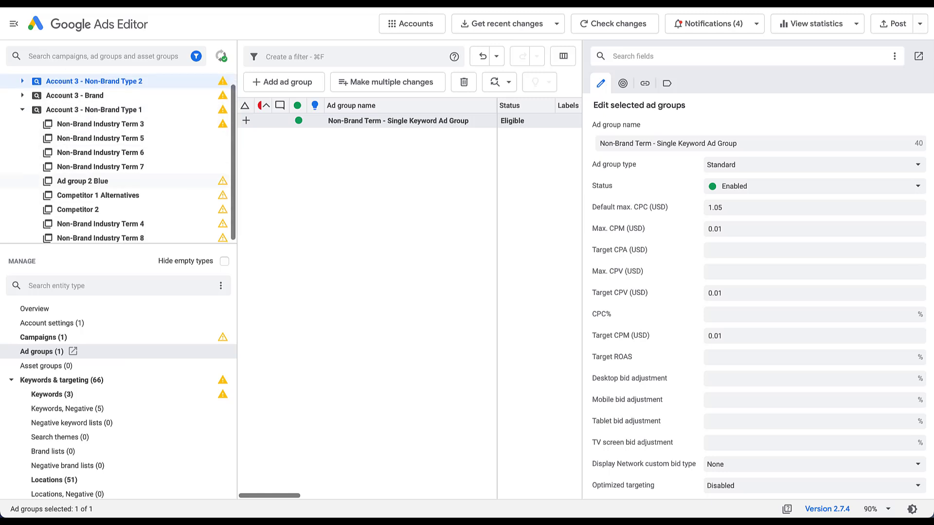
Step: Return to the Account 3 - Non-Brand Type 1 ad groups and select Ad group 2 Blue without changing its name
left_click(176, 109)
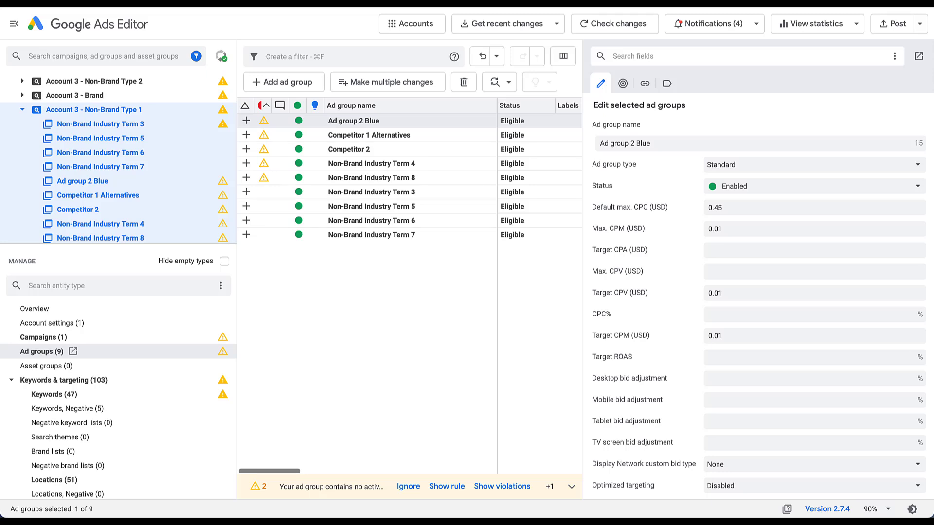
left_click(354, 121)
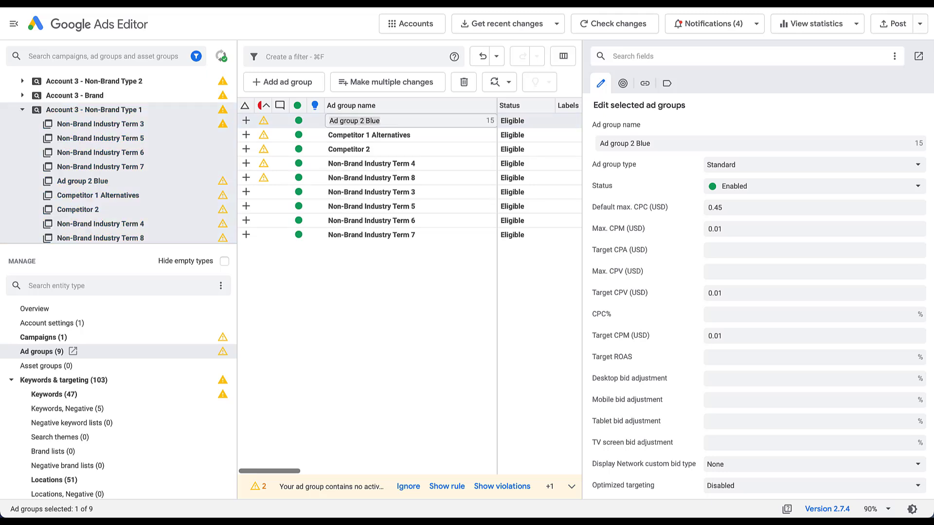
key("Return")
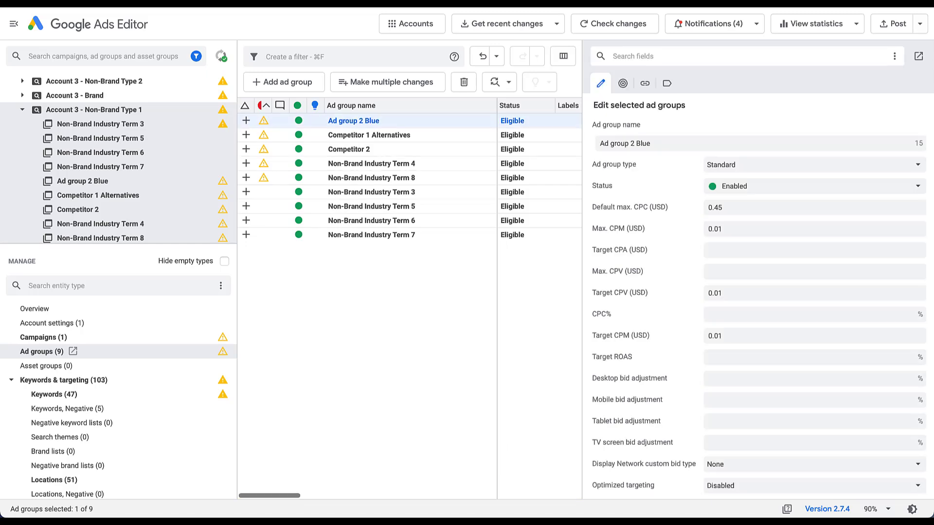